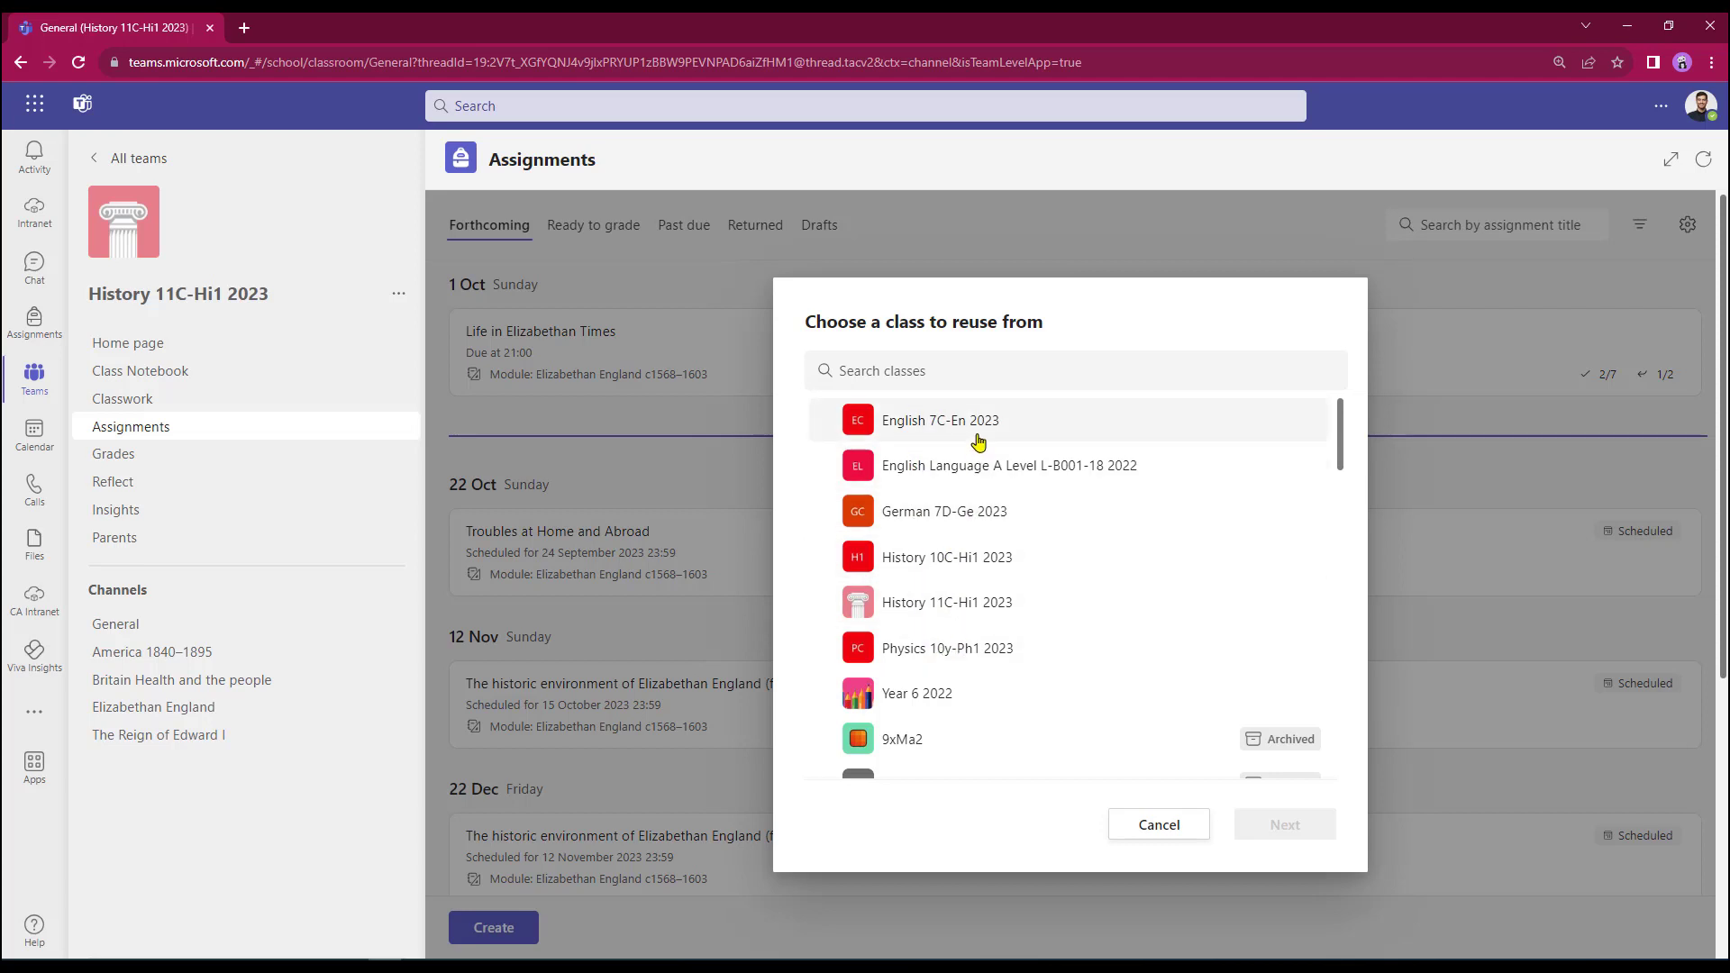
Choose the archived class History 11C-Hi1 2022 as the class to reuse an assignment from.
scroll(978, 442, down, 3)
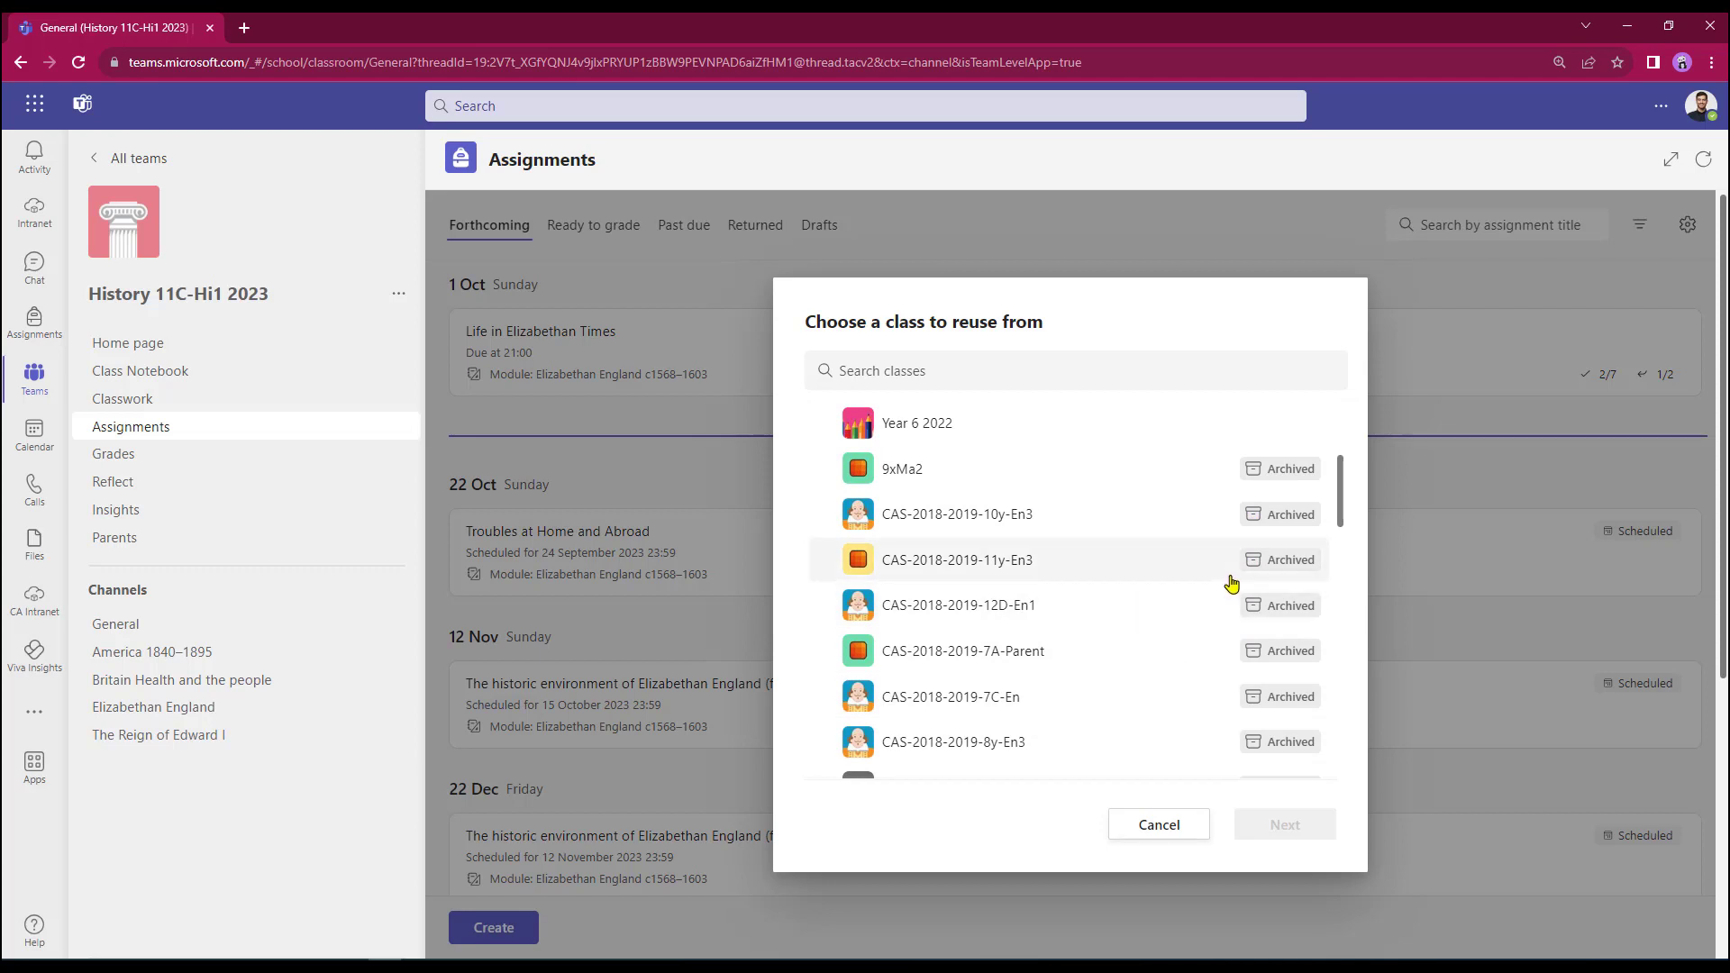
scroll(1158, 649, down, 3)
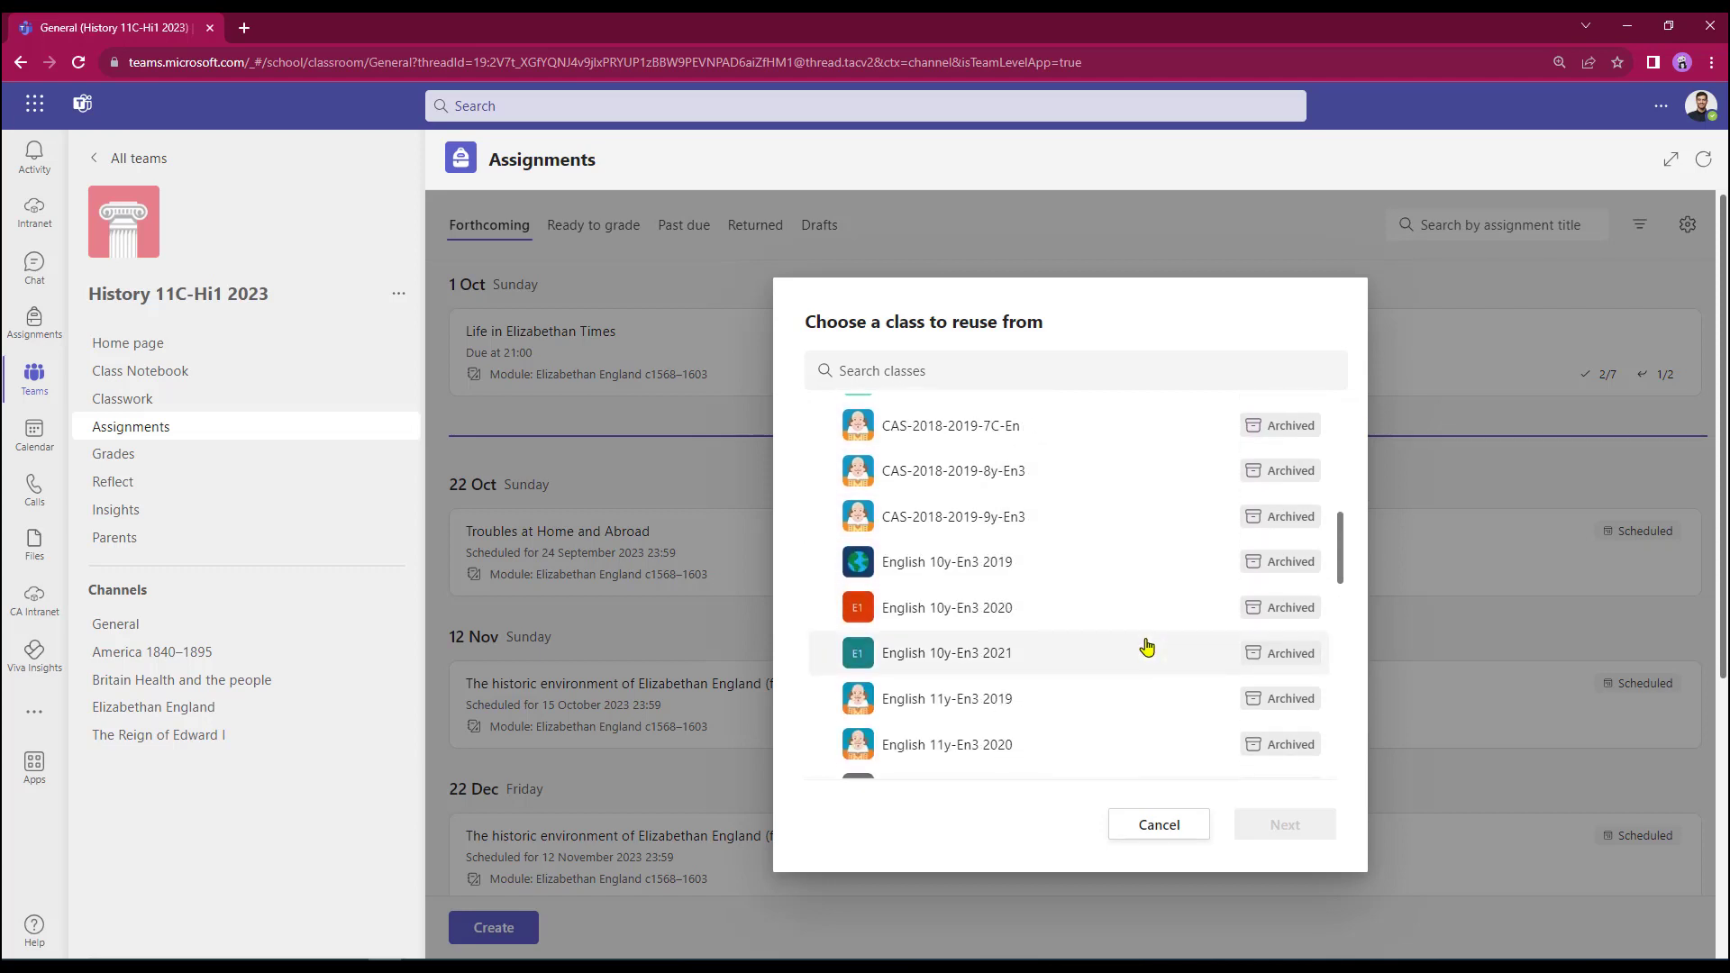
scroll(1108, 638, down, 2)
scroll(1052, 610, down, 3)
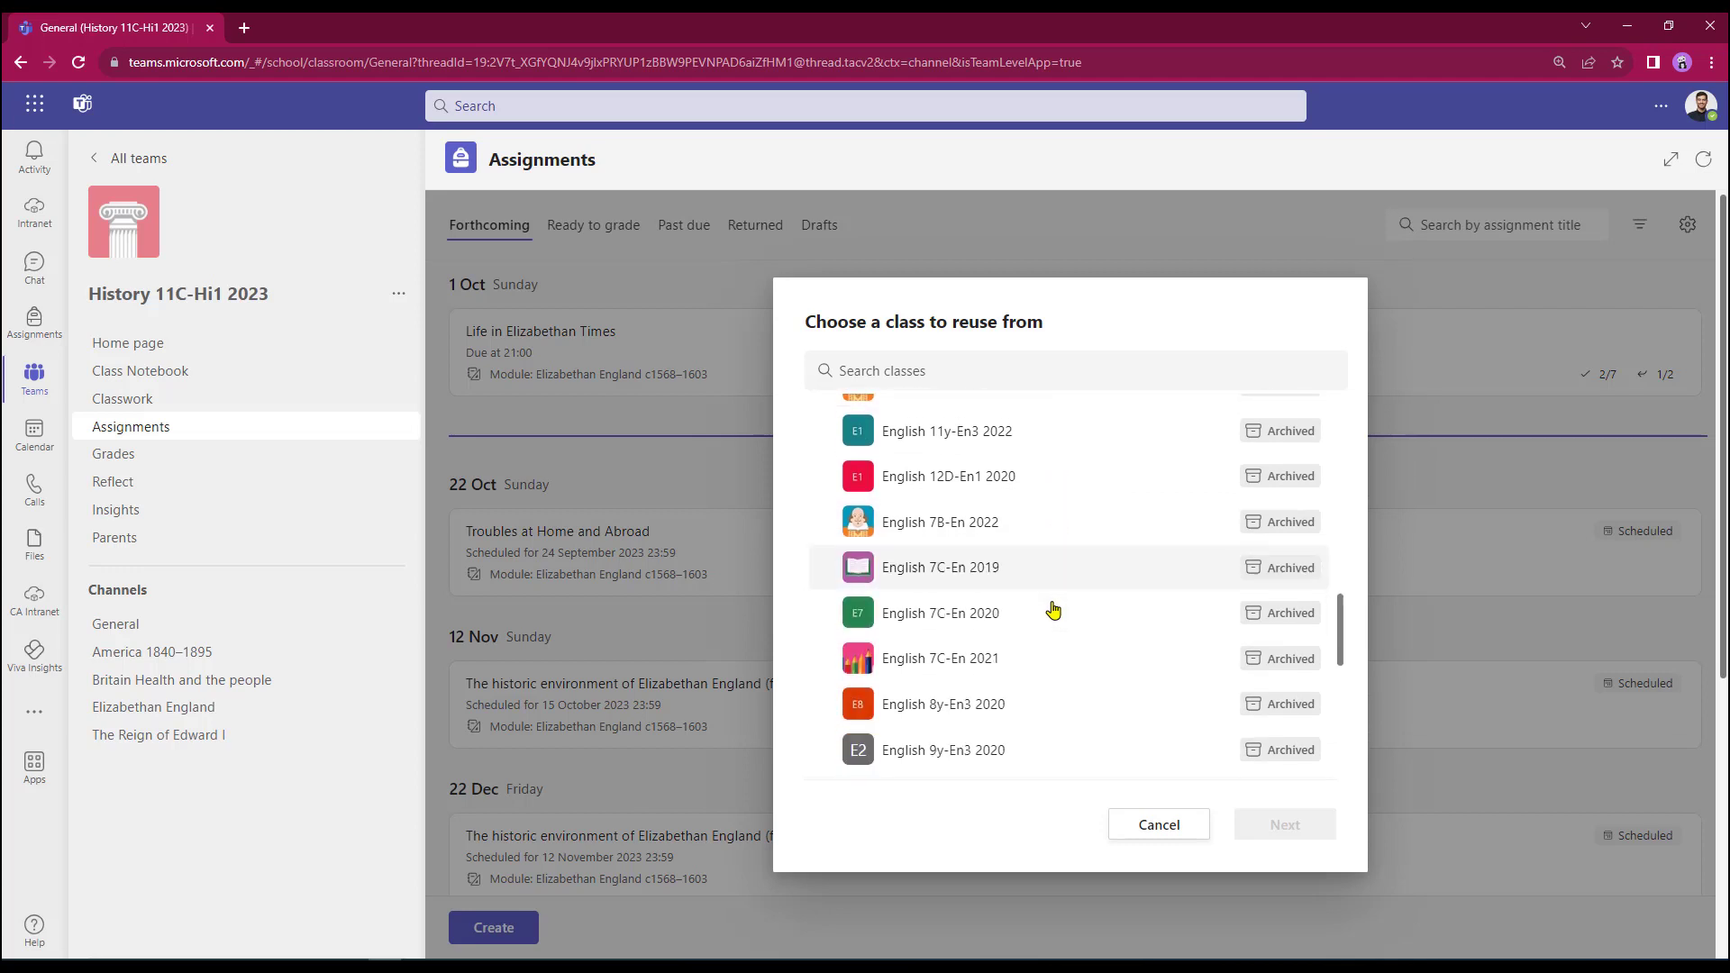
scroll(1053, 610, down, 2)
scroll(1045, 608, down, 1)
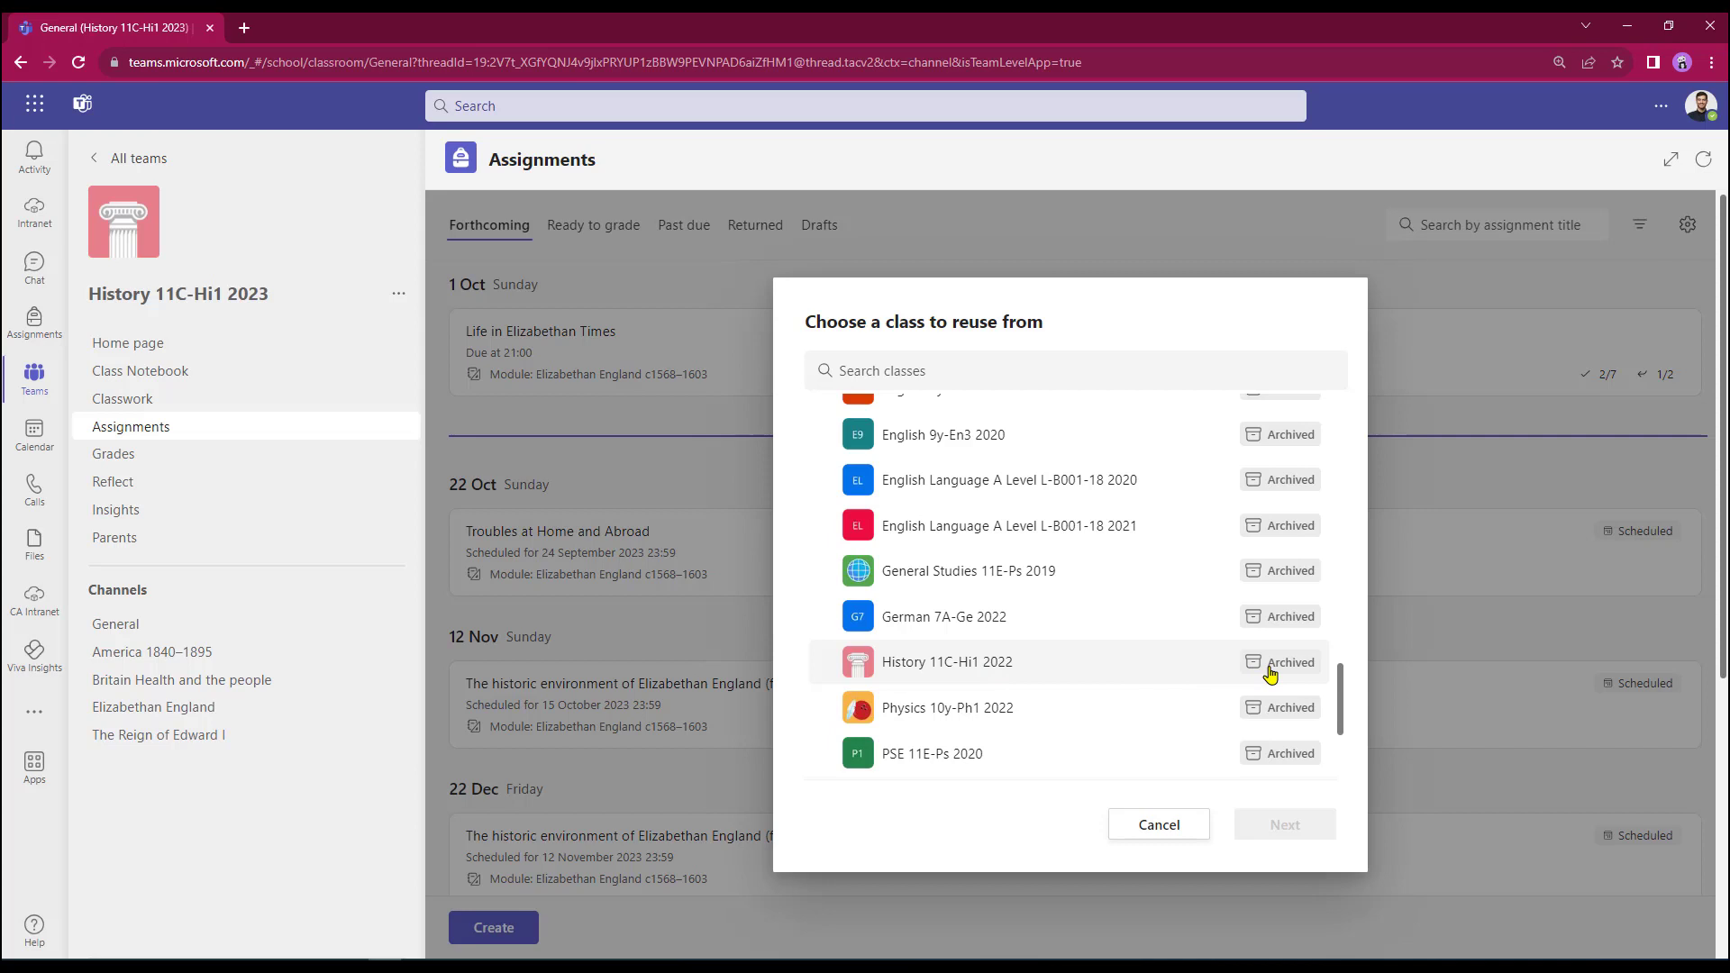
click(1051, 671)
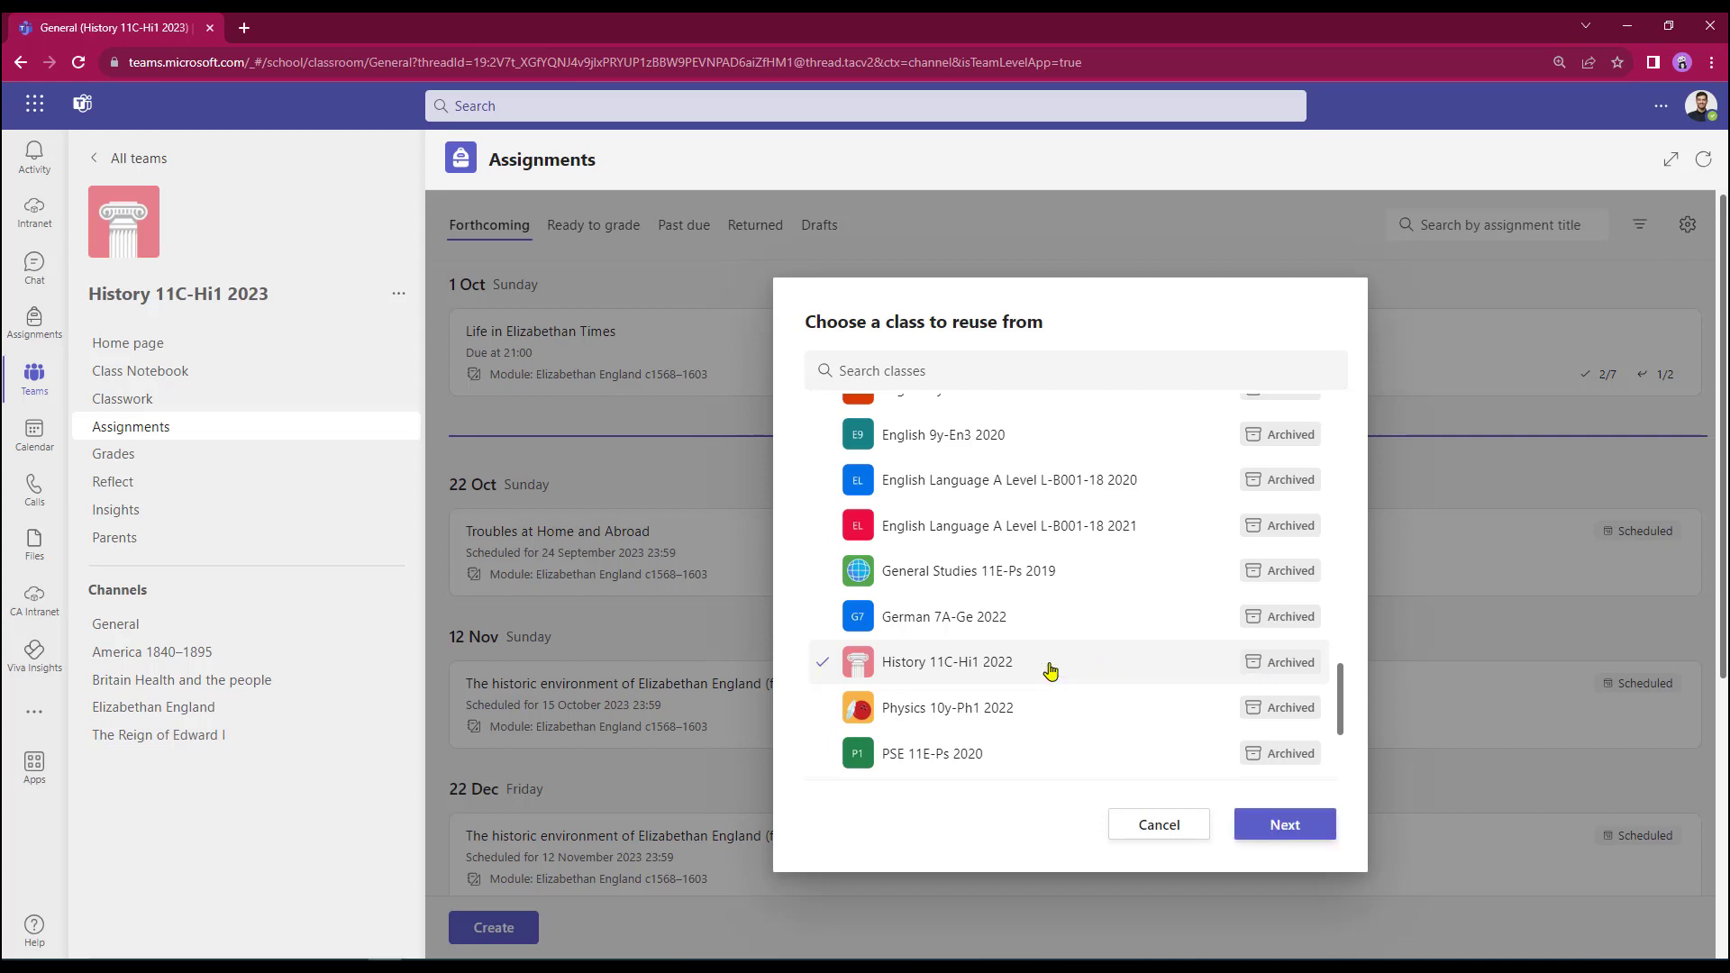
click(1278, 826)
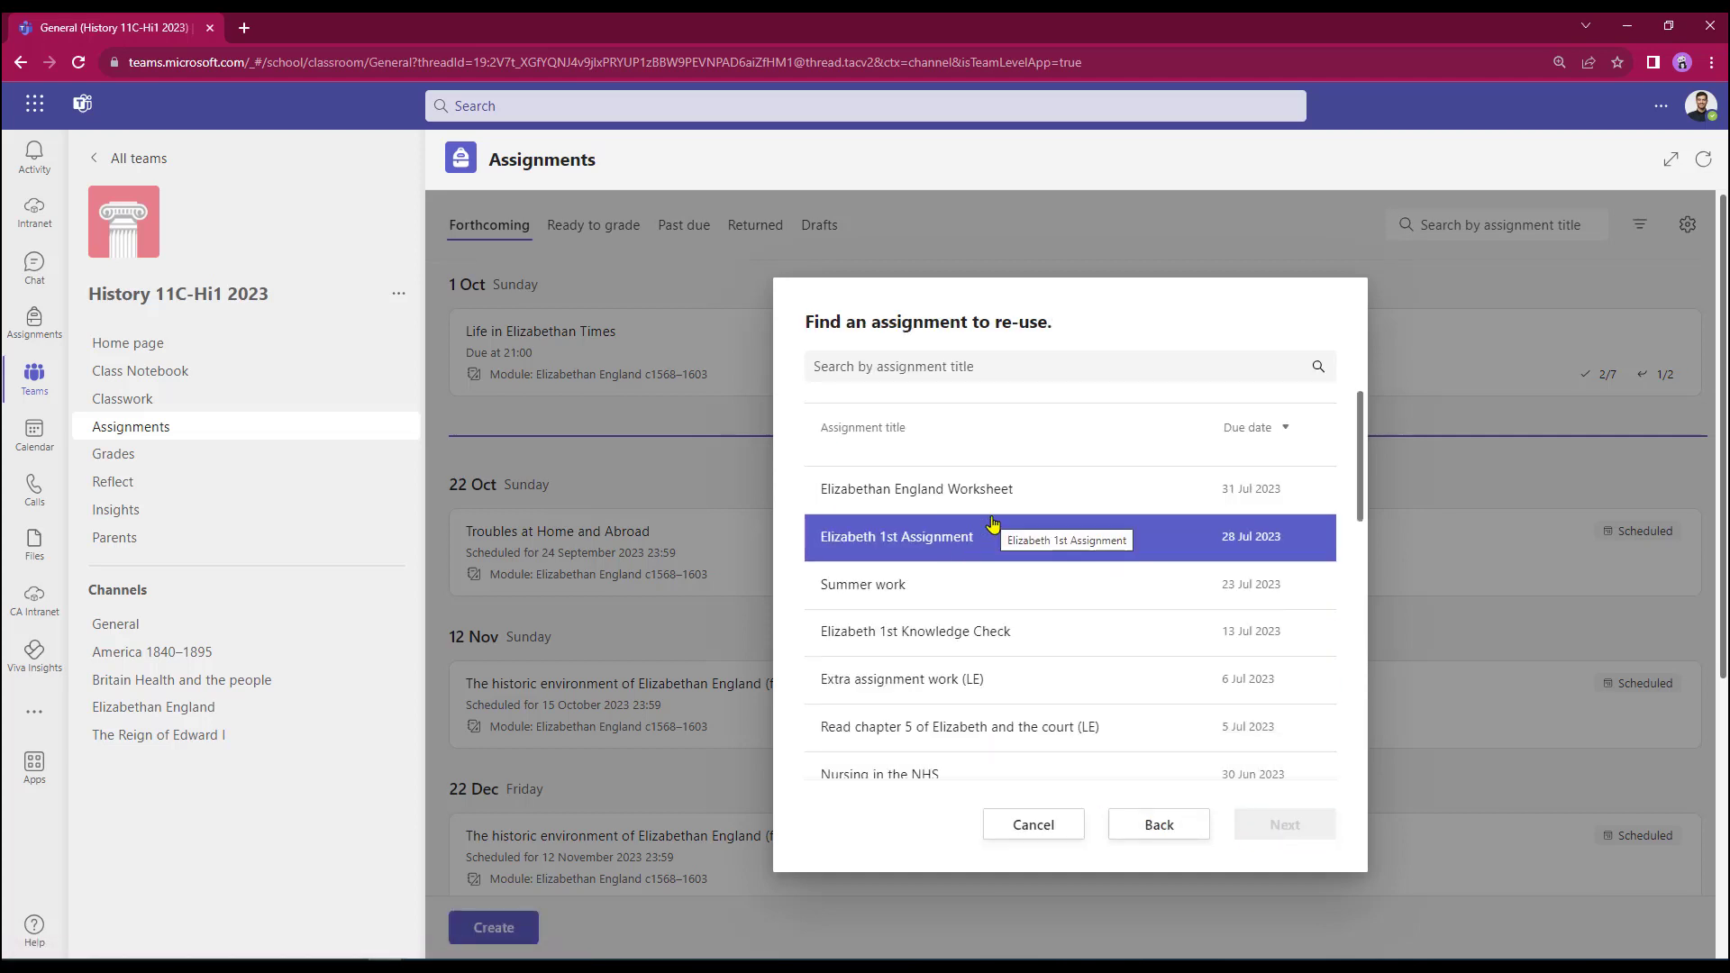
Pick the Elizabeth I Homework assignment due 26 Jan 2023 for reuse and load it into a new assignment.
scroll(994, 522, down, 2)
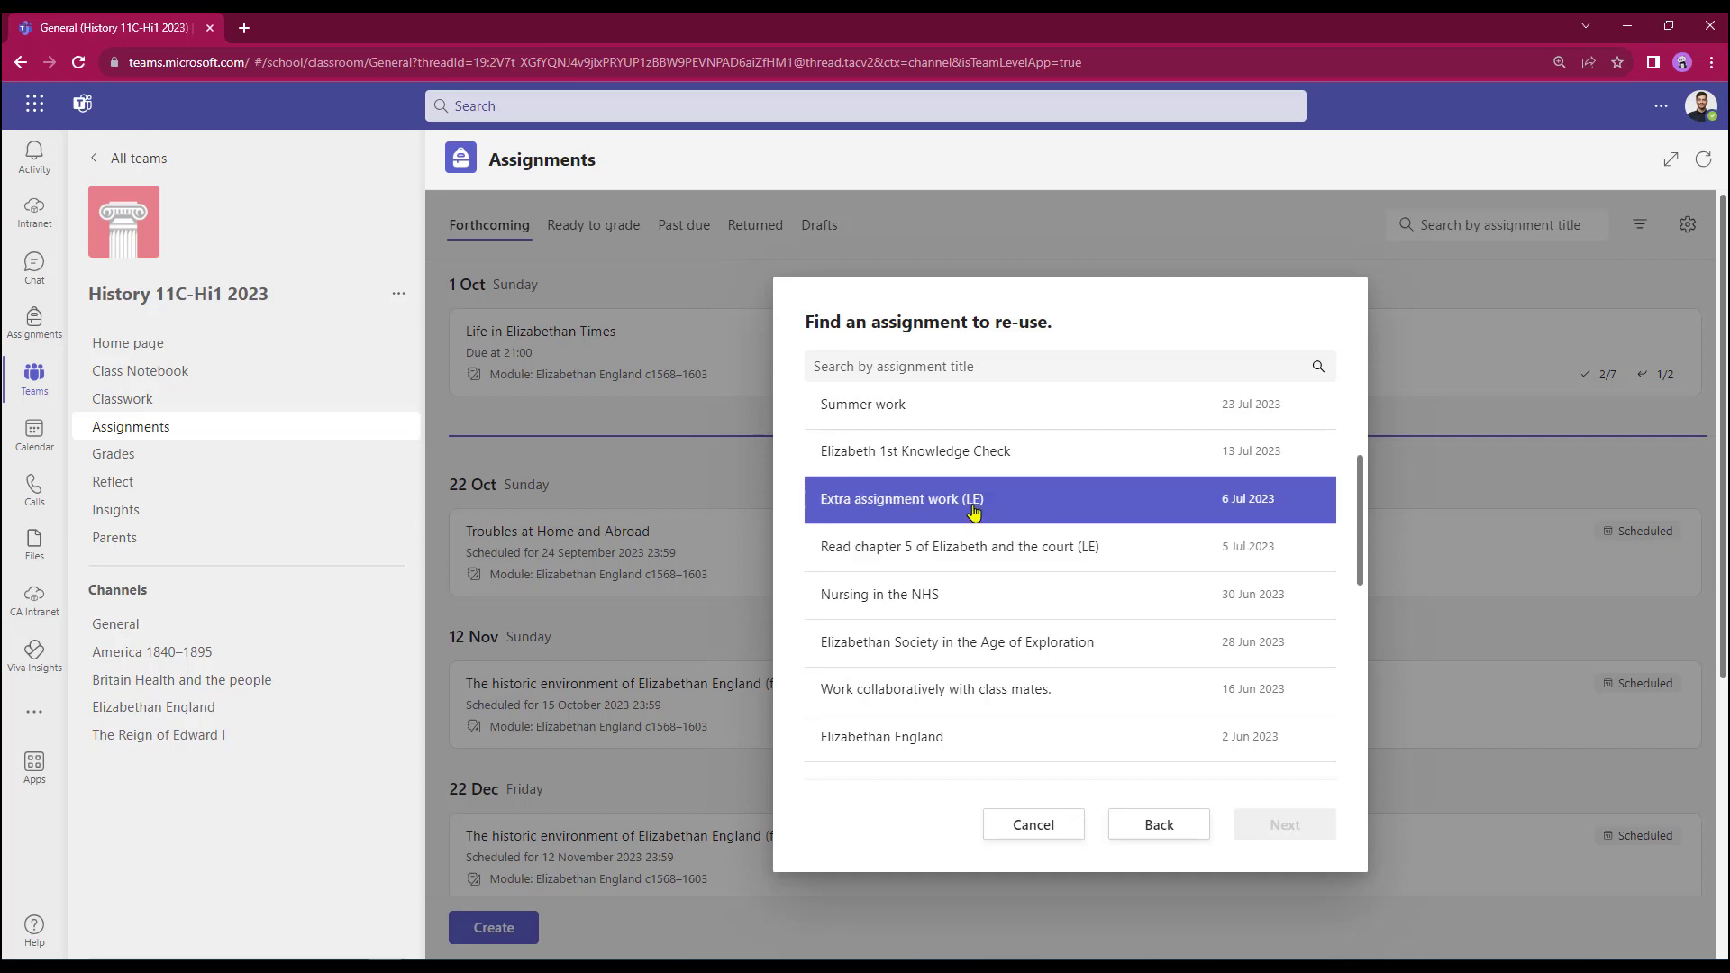
scroll(973, 504, down, 4)
scroll(964, 527, down, 7)
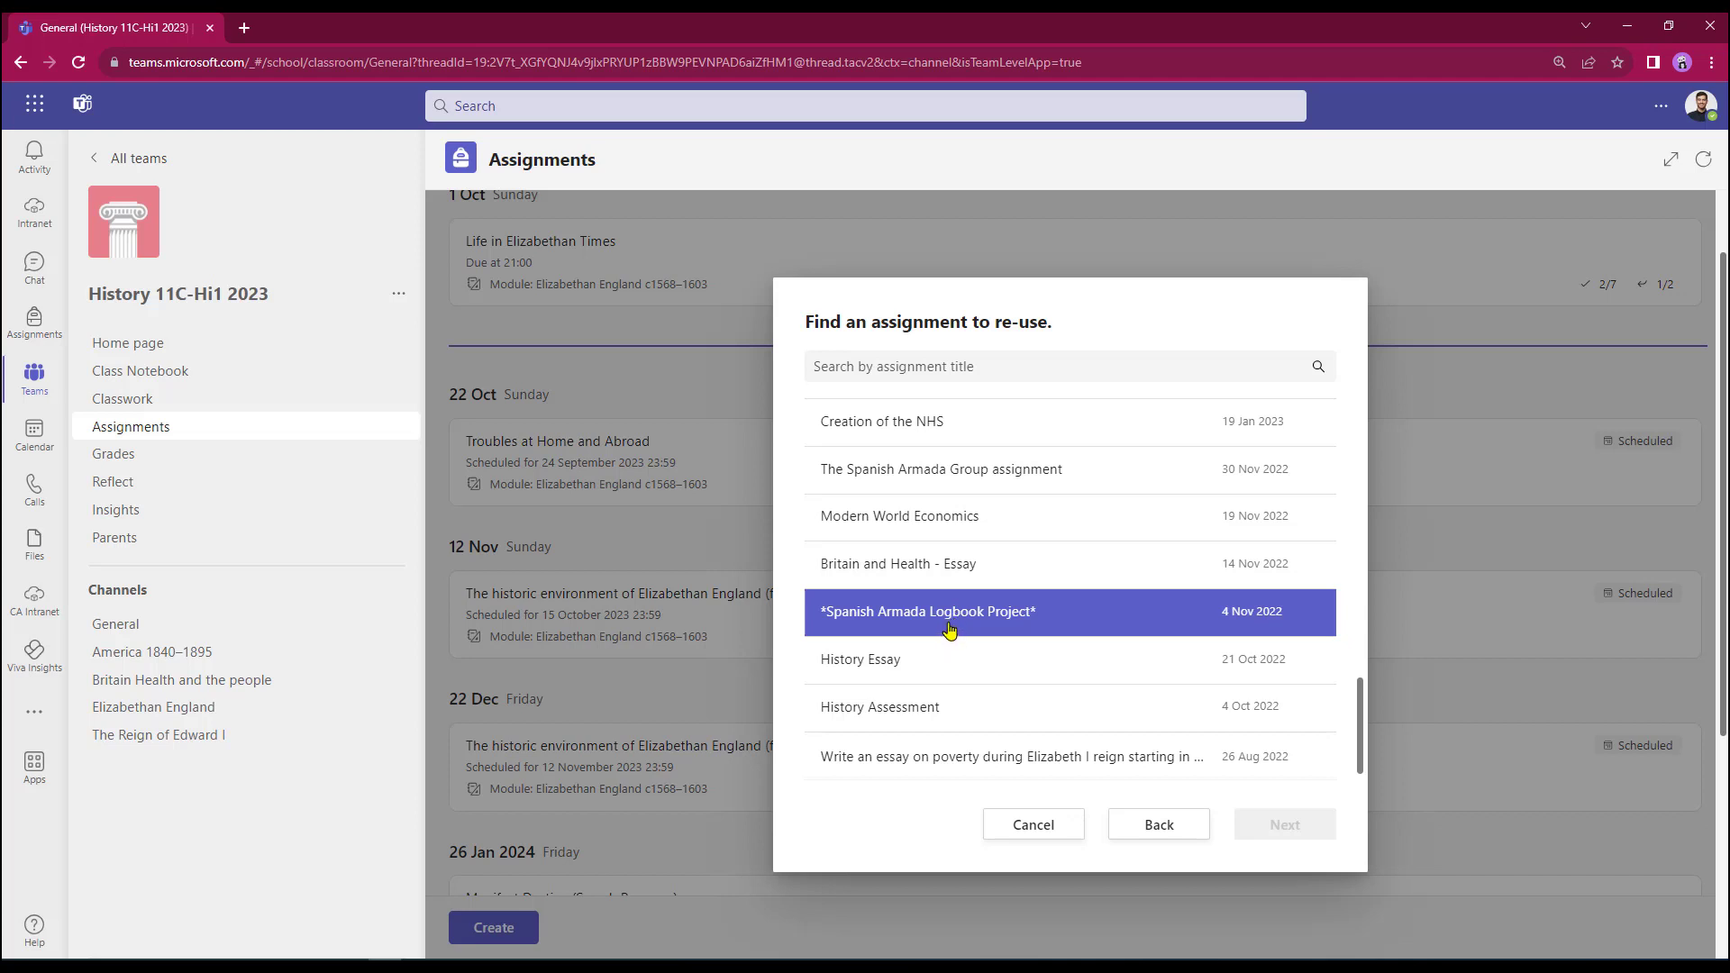
scroll(950, 628, up, 1)
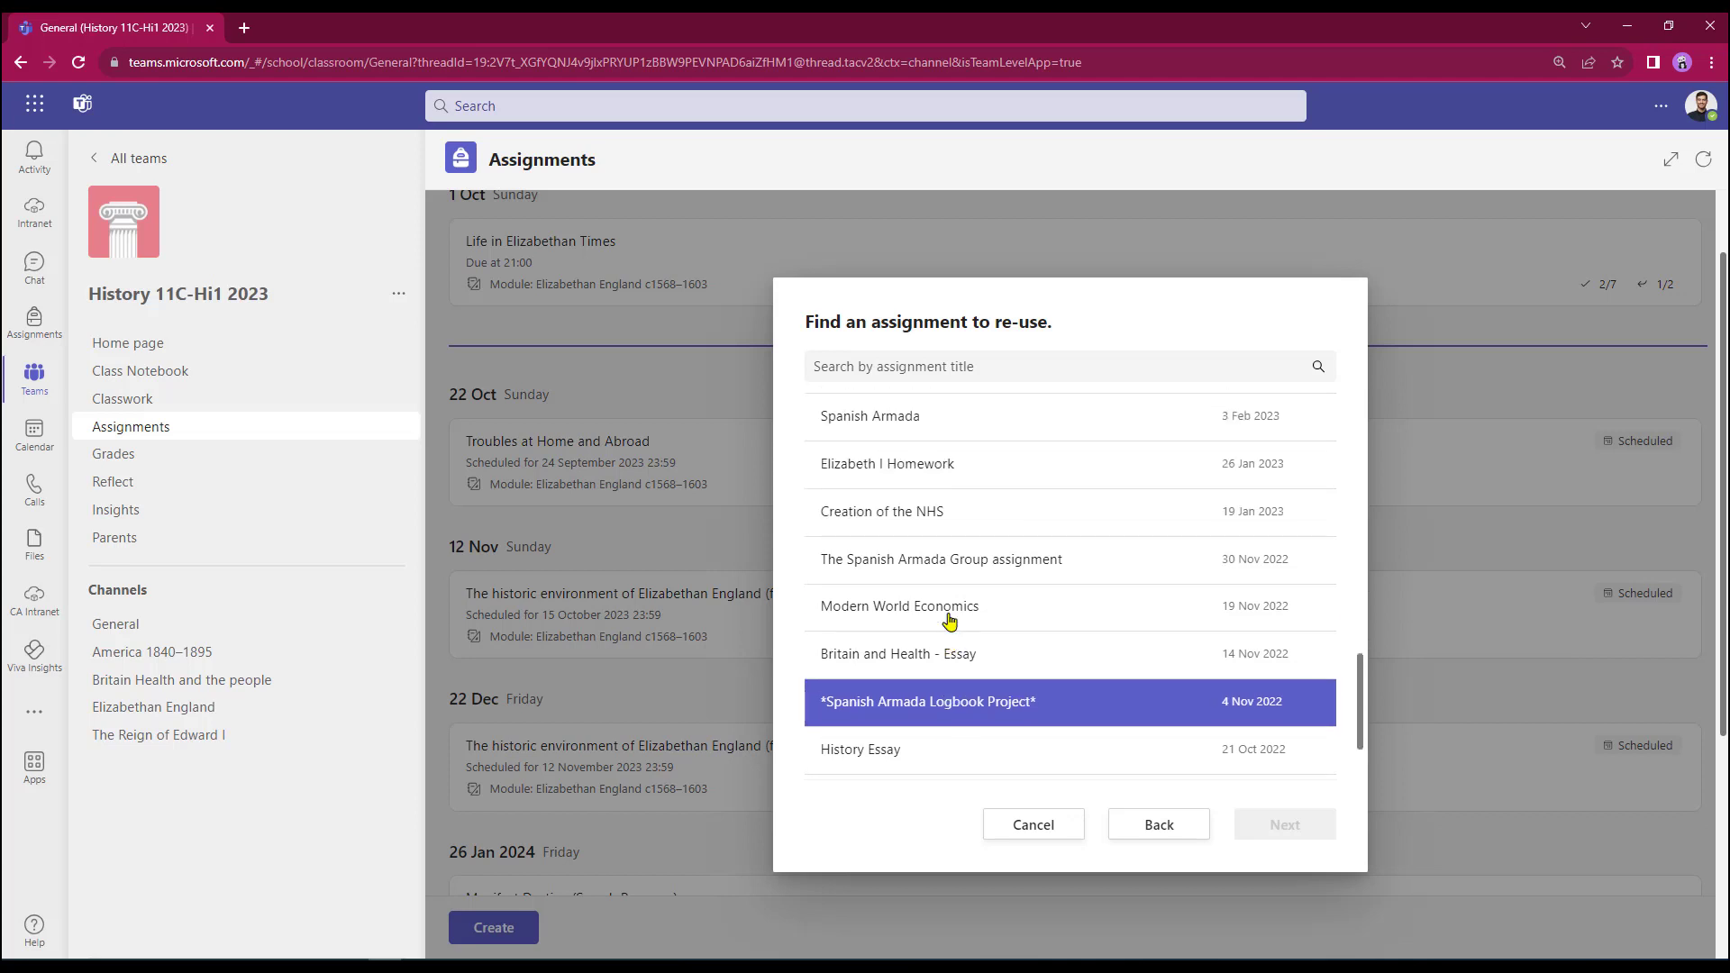
click(928, 479)
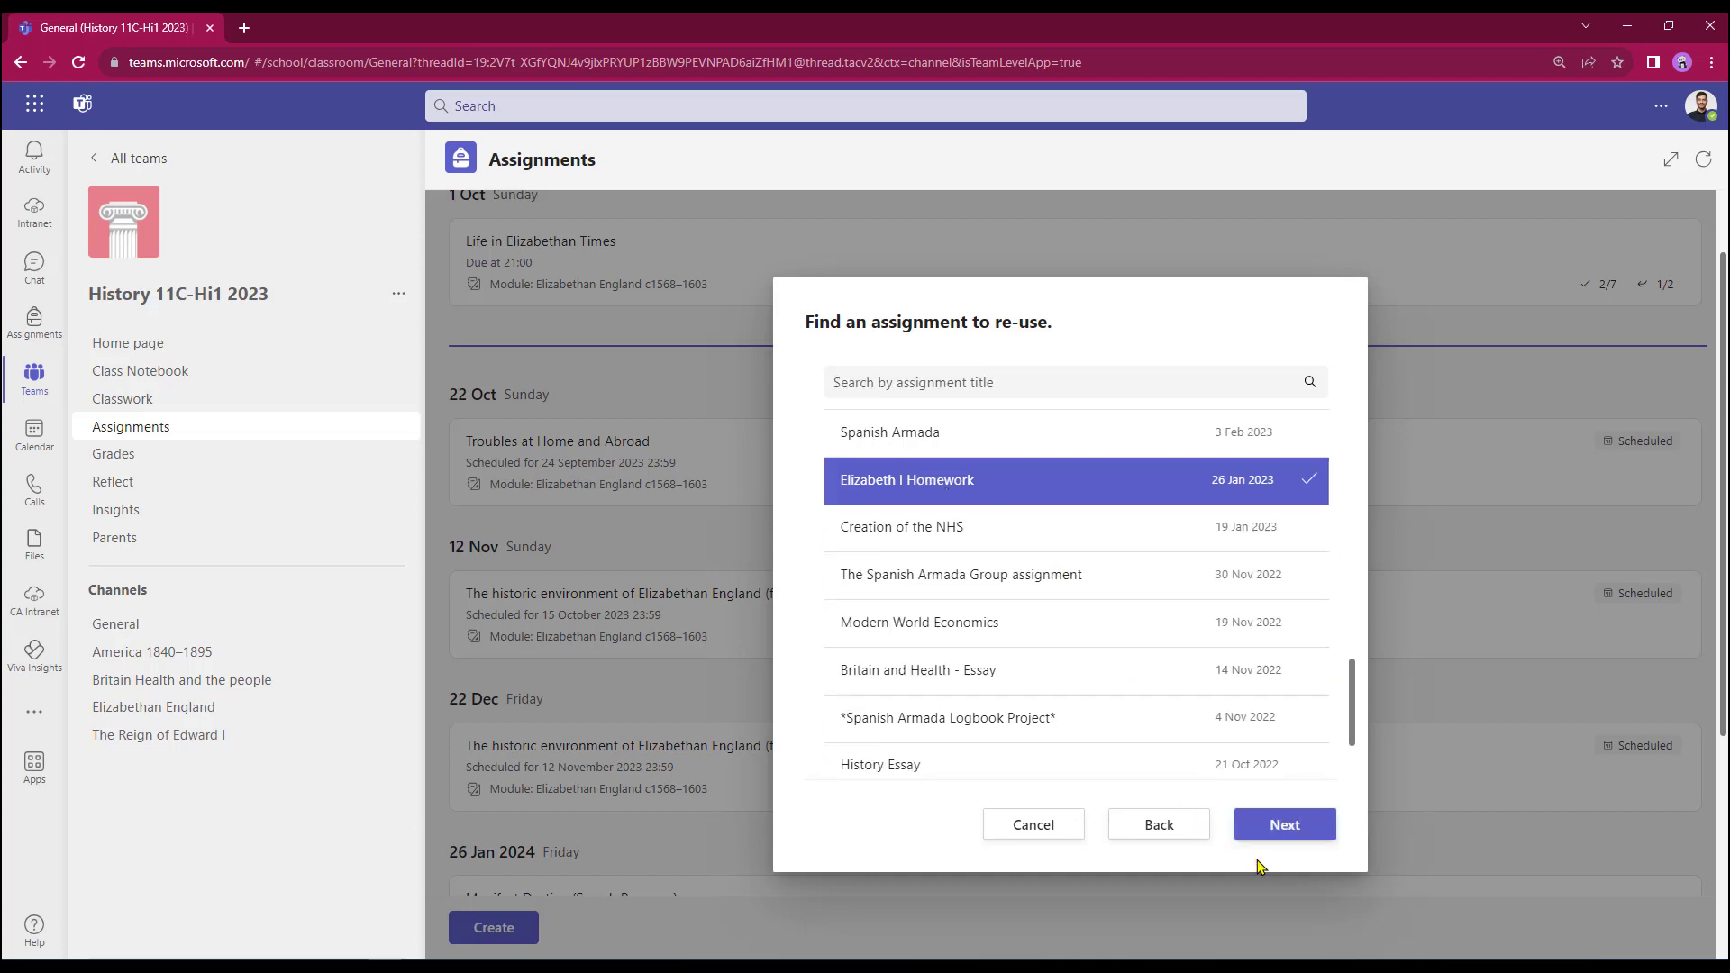
click(1277, 838)
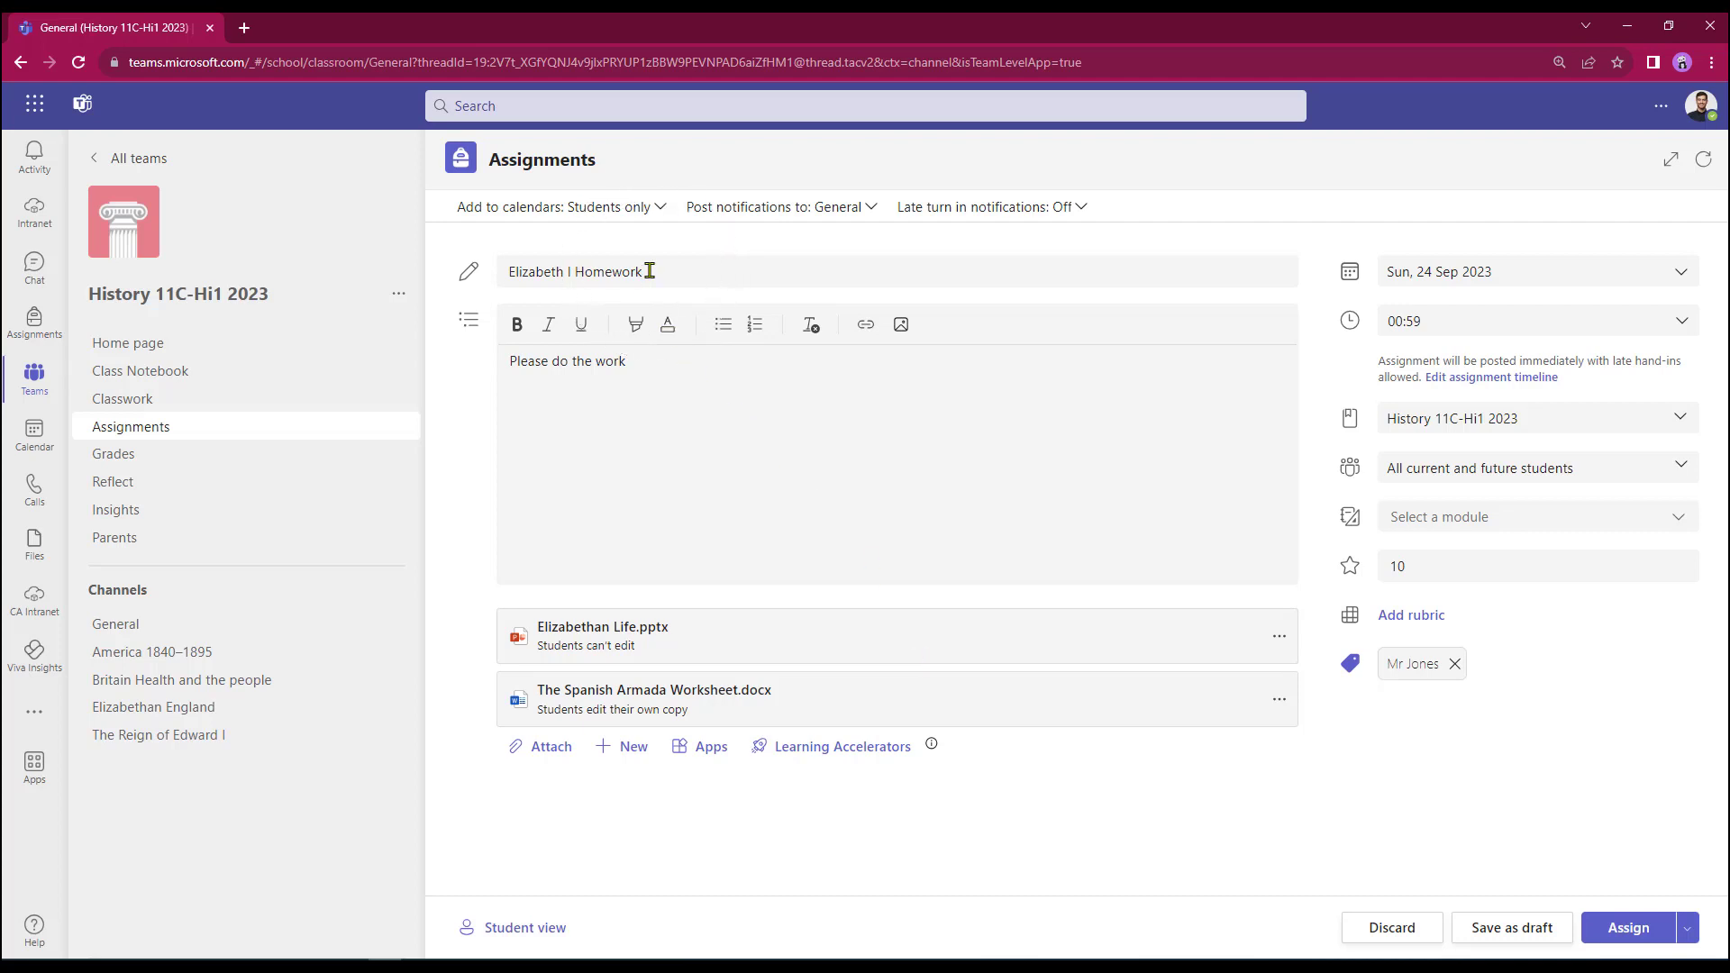
Extend the instructions to "Please do the work on time" and set the due date to Fri, 29 Sep 2023 at 17:00.
click(654, 366)
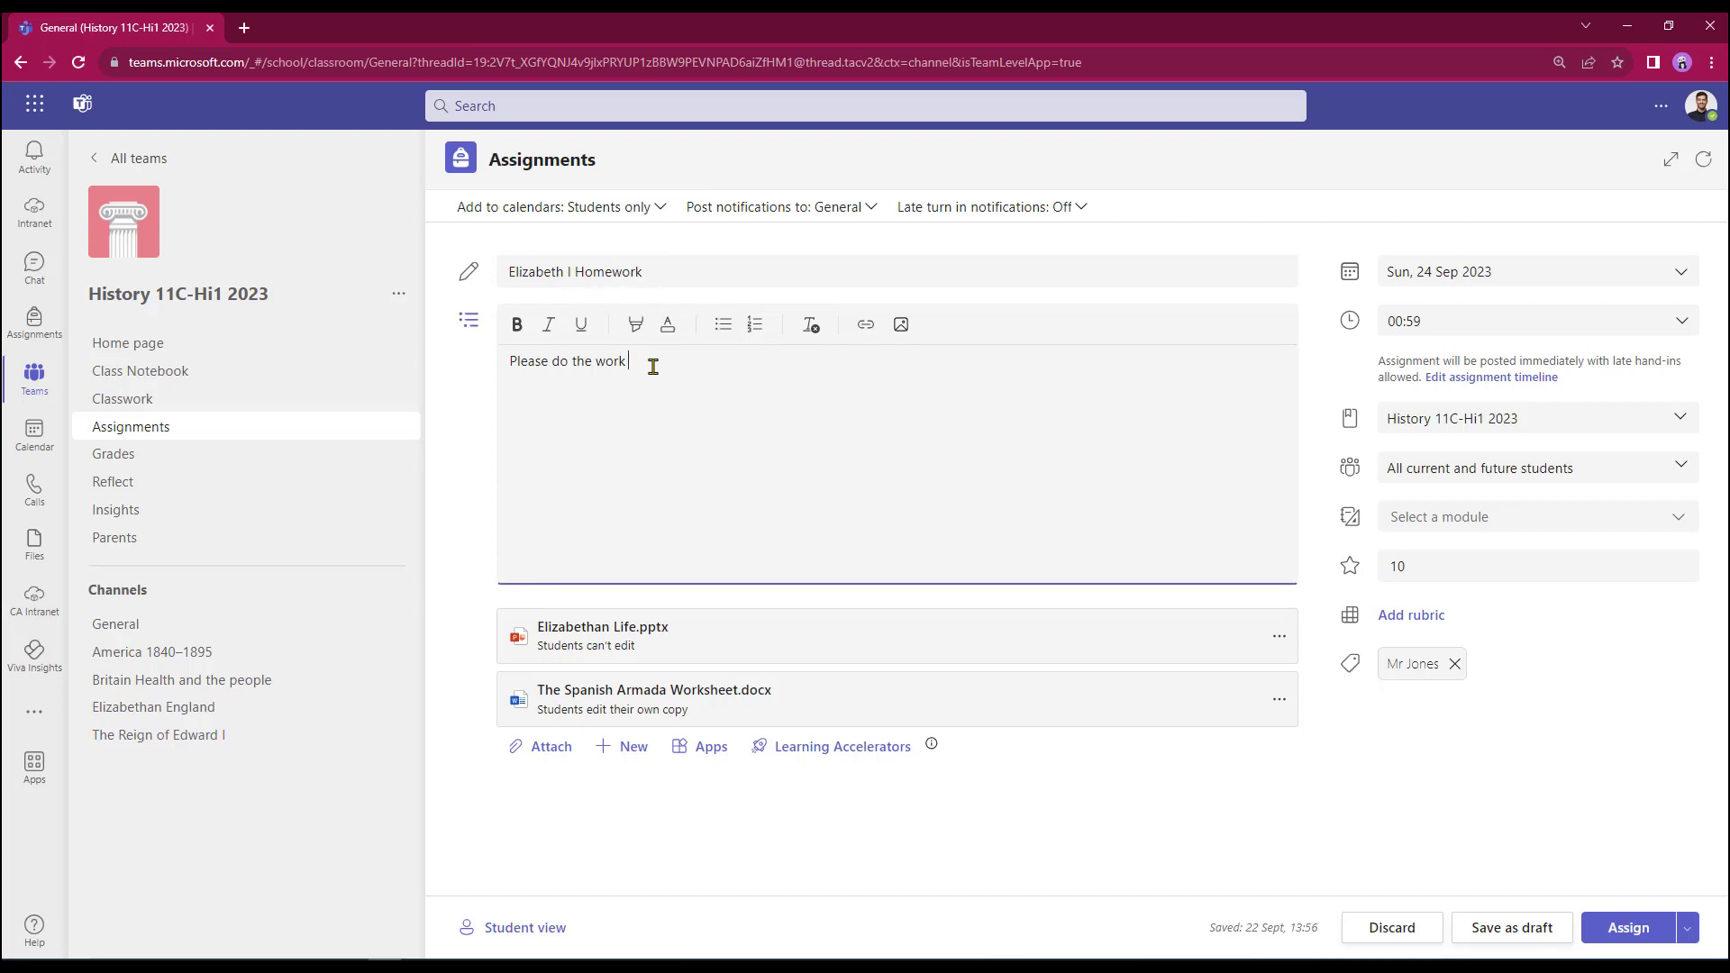
text(on time)
click(1681, 276)
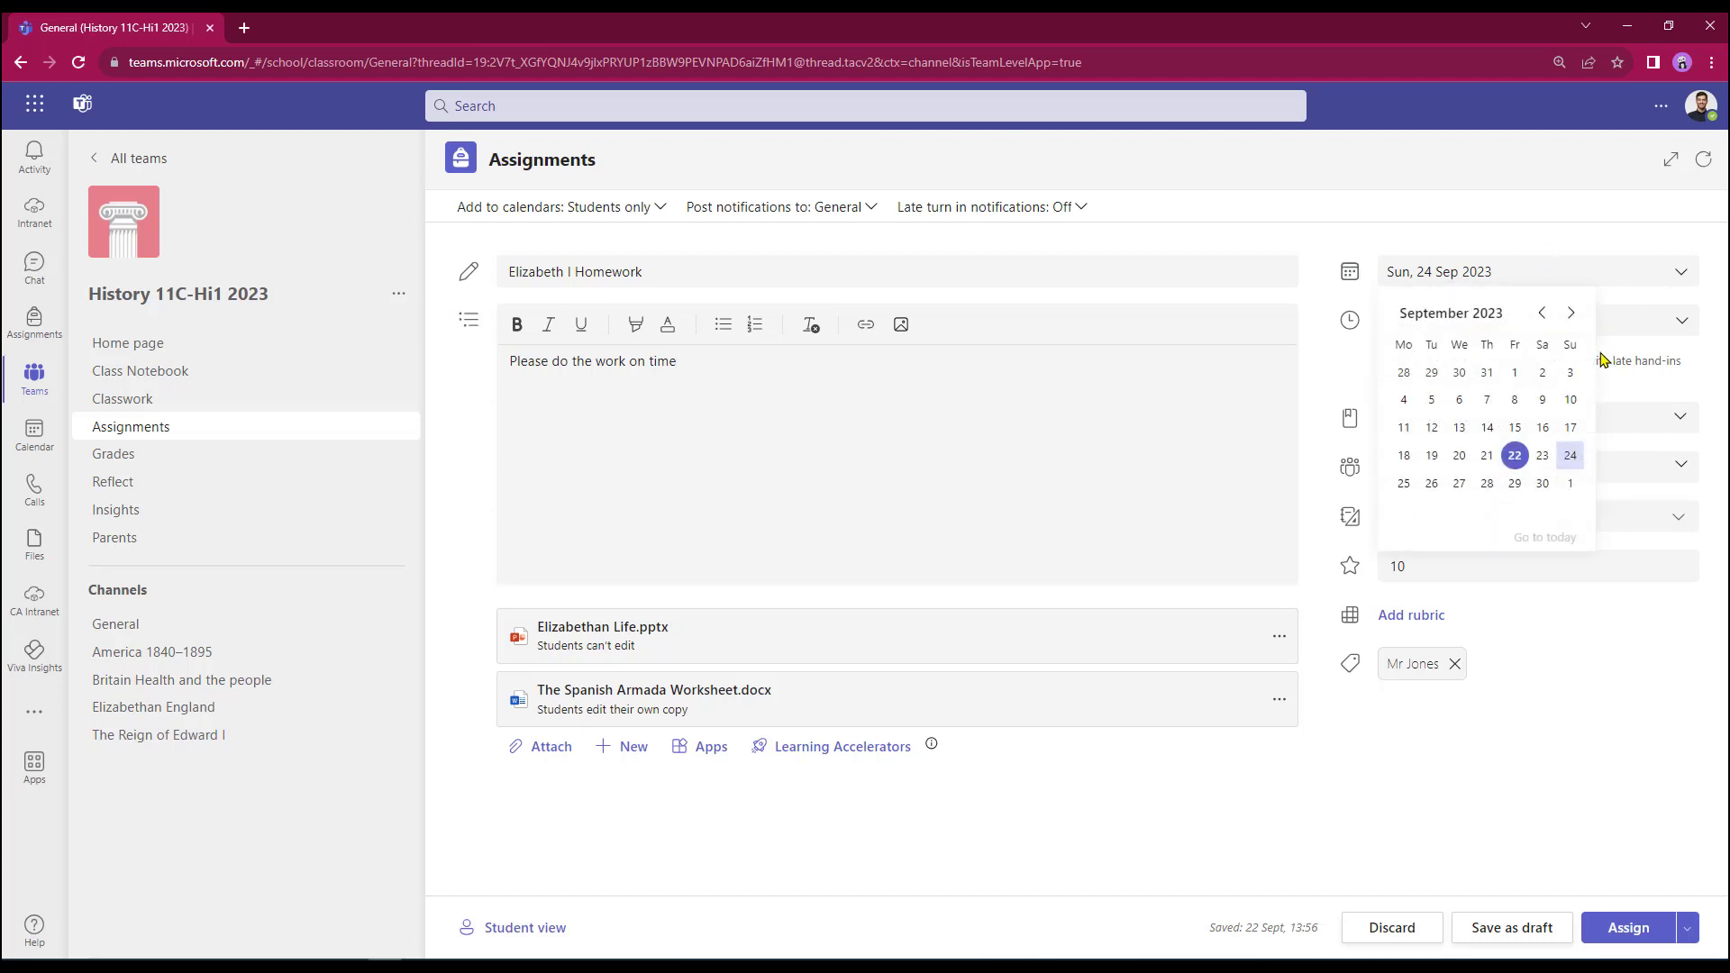
click(1515, 483)
click(1682, 321)
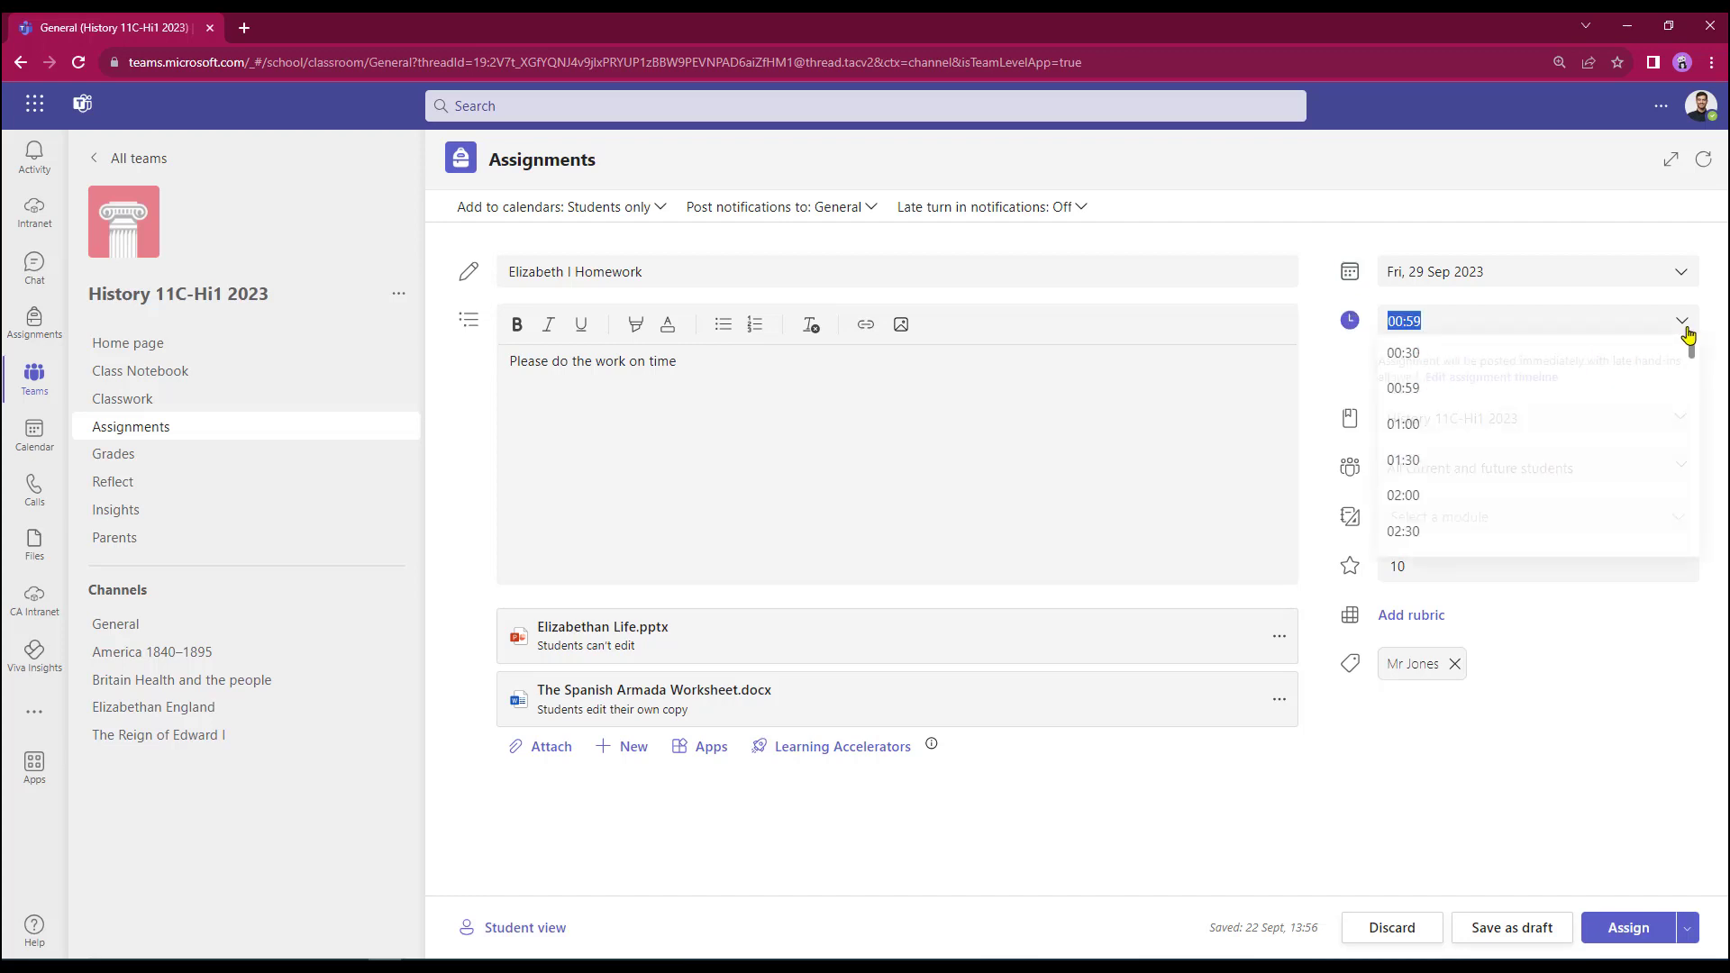
scroll(1475, 494, down, 3)
scroll(1476, 494, down, 9)
click(1474, 495)
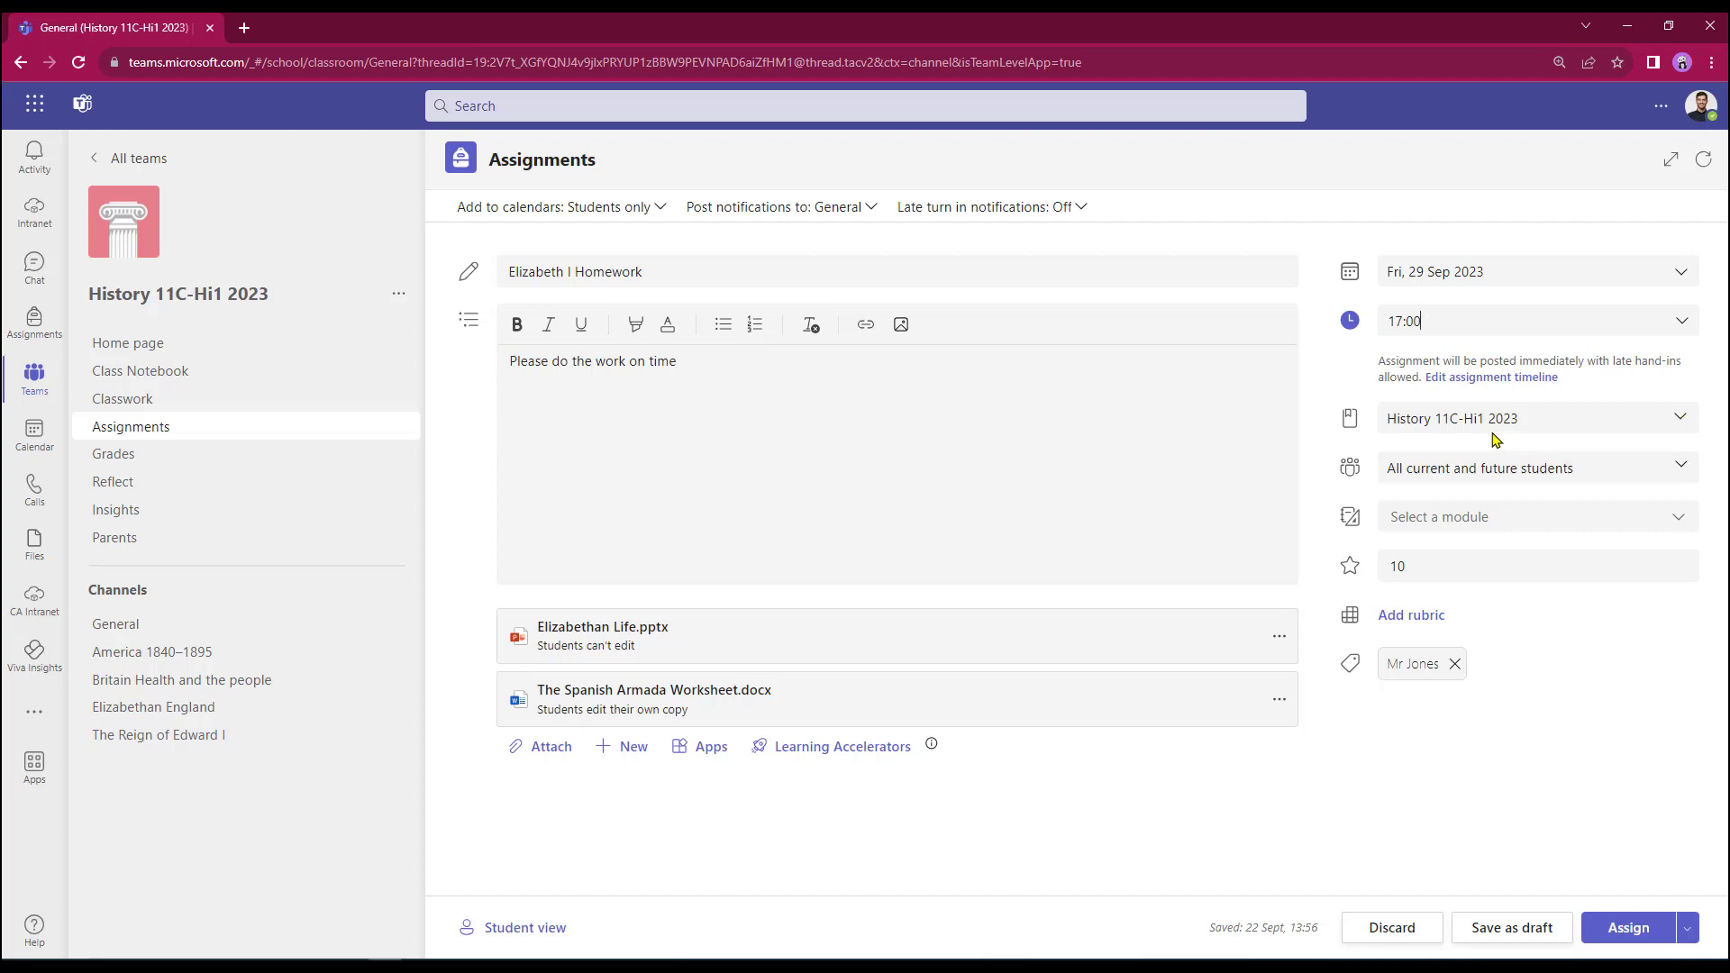
Check the available classes, keep History 11C-Hi1 2023, and set the assignment's recipients to all current students.
key(ctrl)
click(1683, 423)
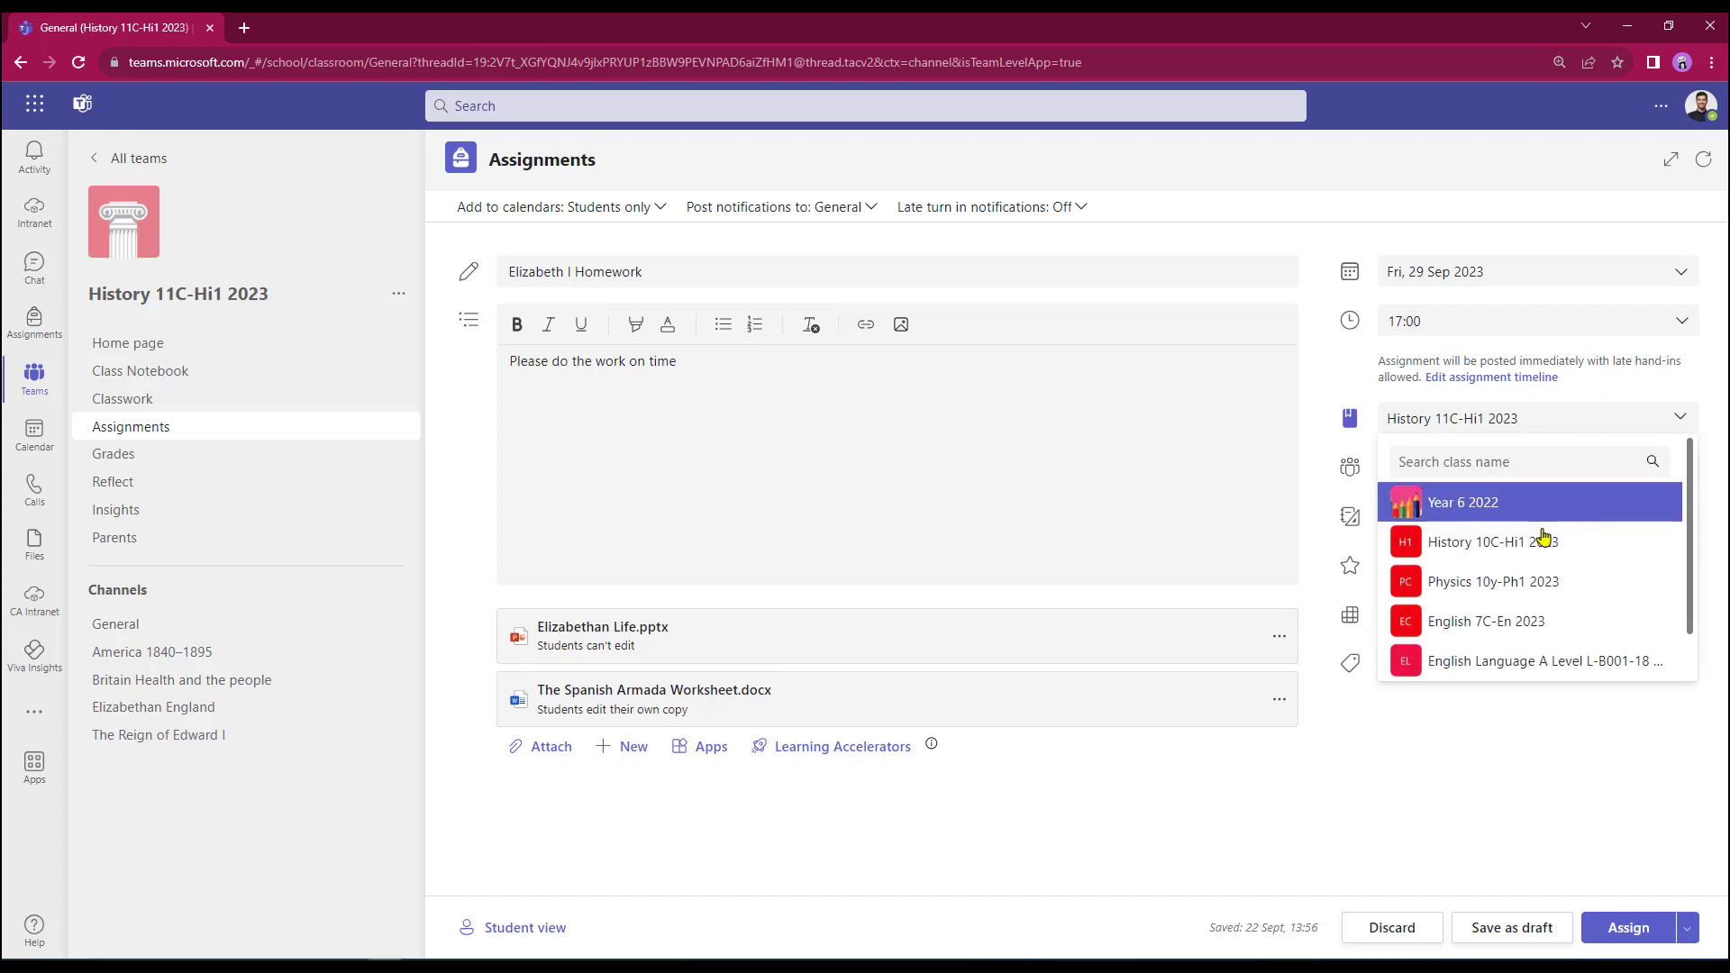
scroll(1537, 594, down, 1)
click(1425, 811)
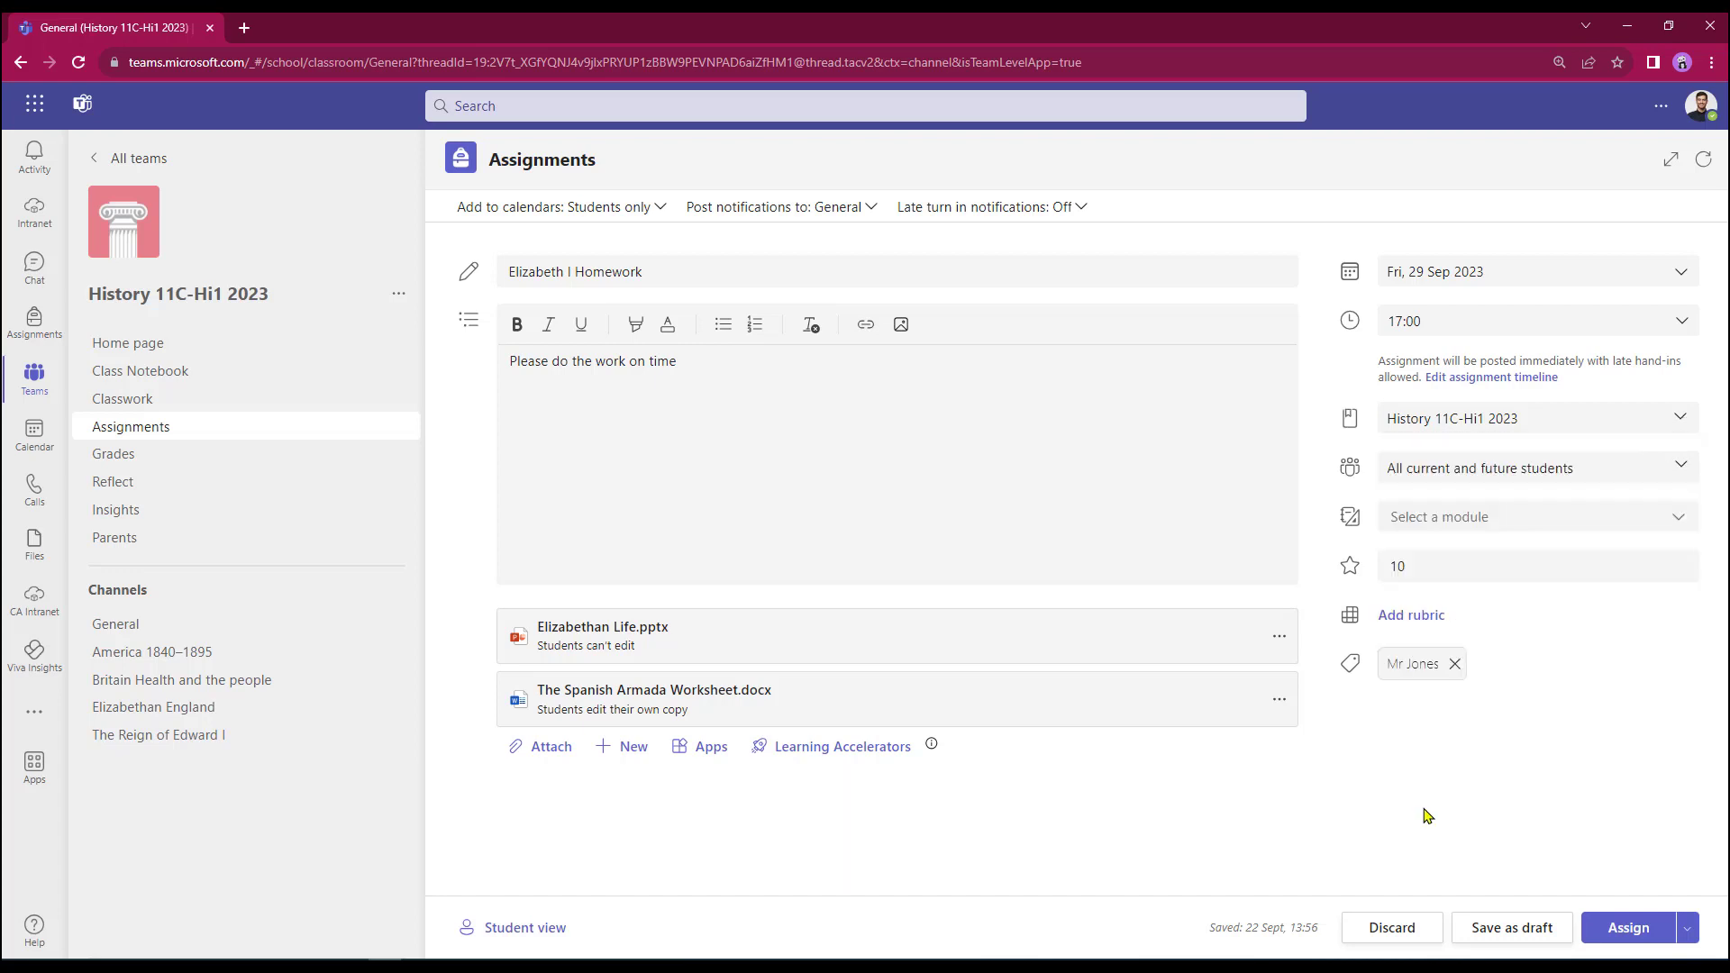
click(1680, 467)
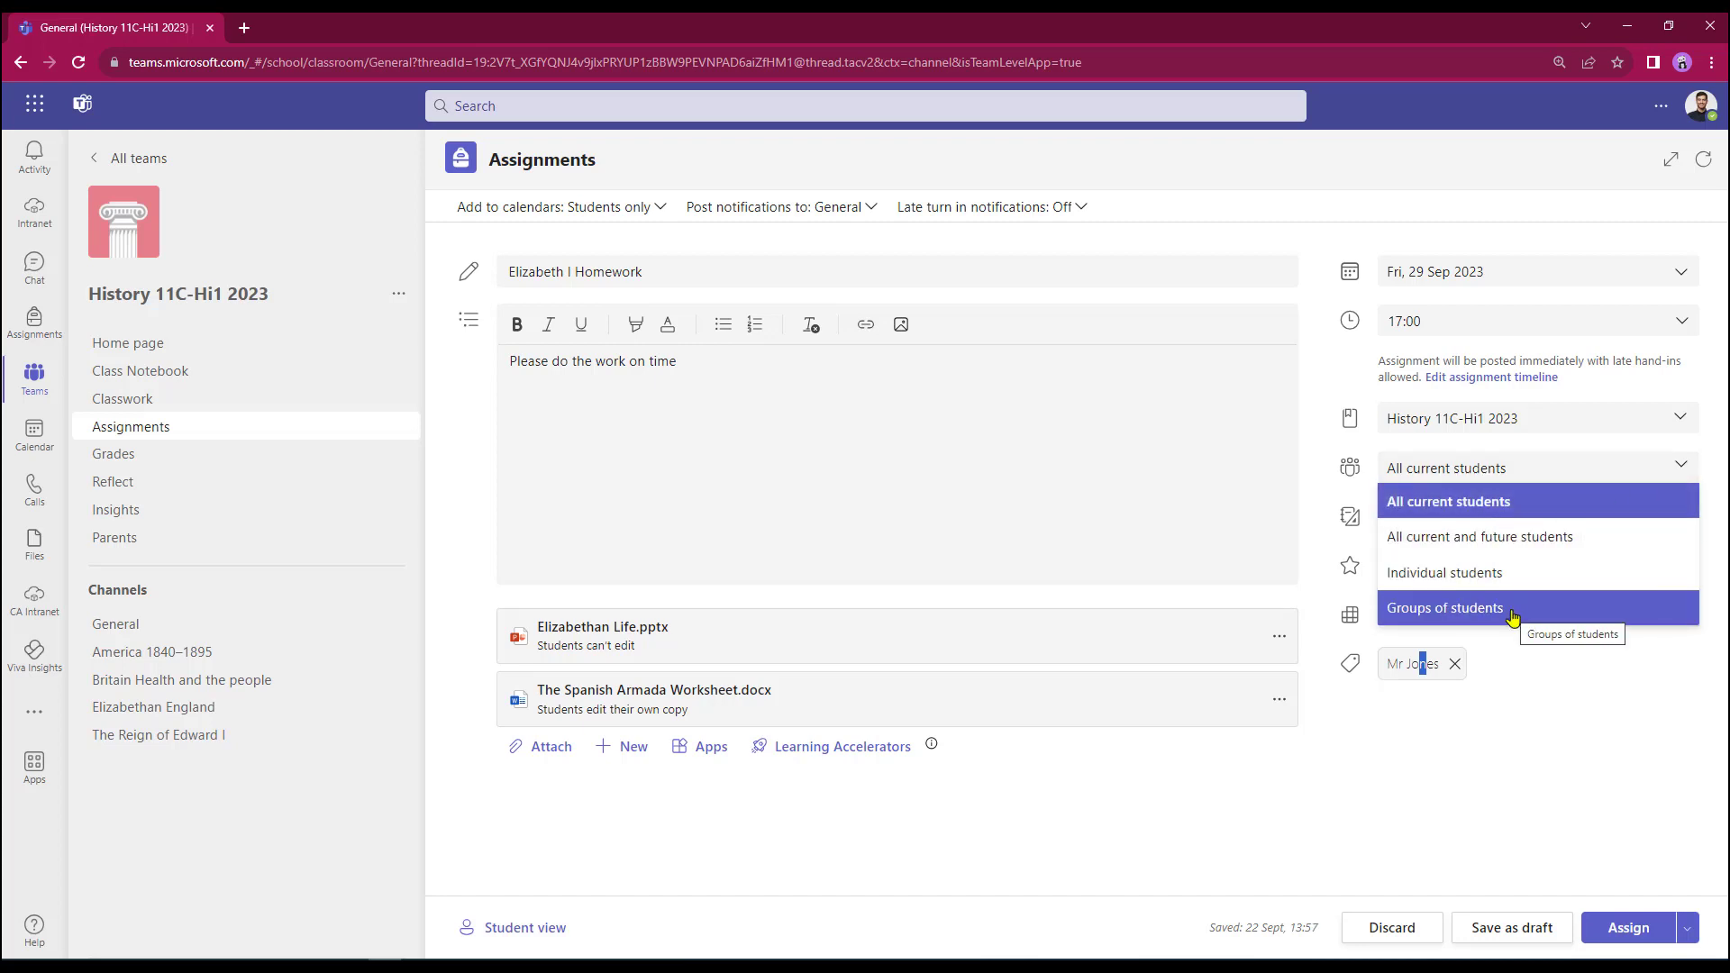
click(1406, 847)
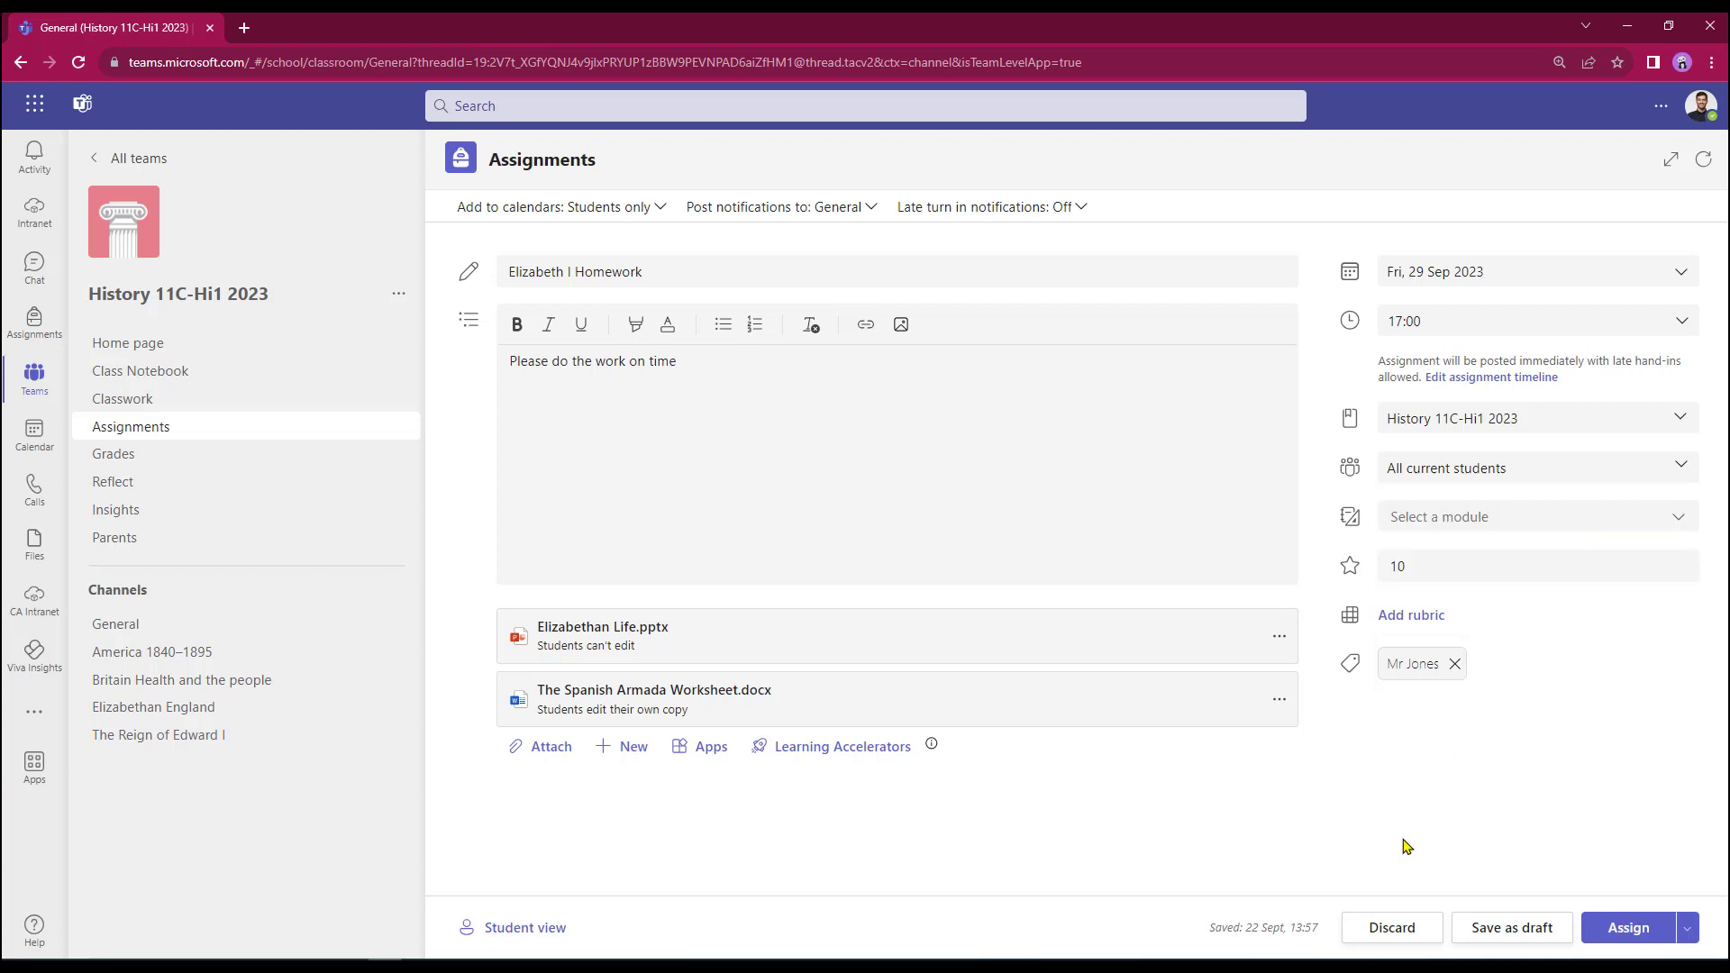
Check the points and rubric settings and remove the existing teacher-name tag from the assignment.
click(1421, 568)
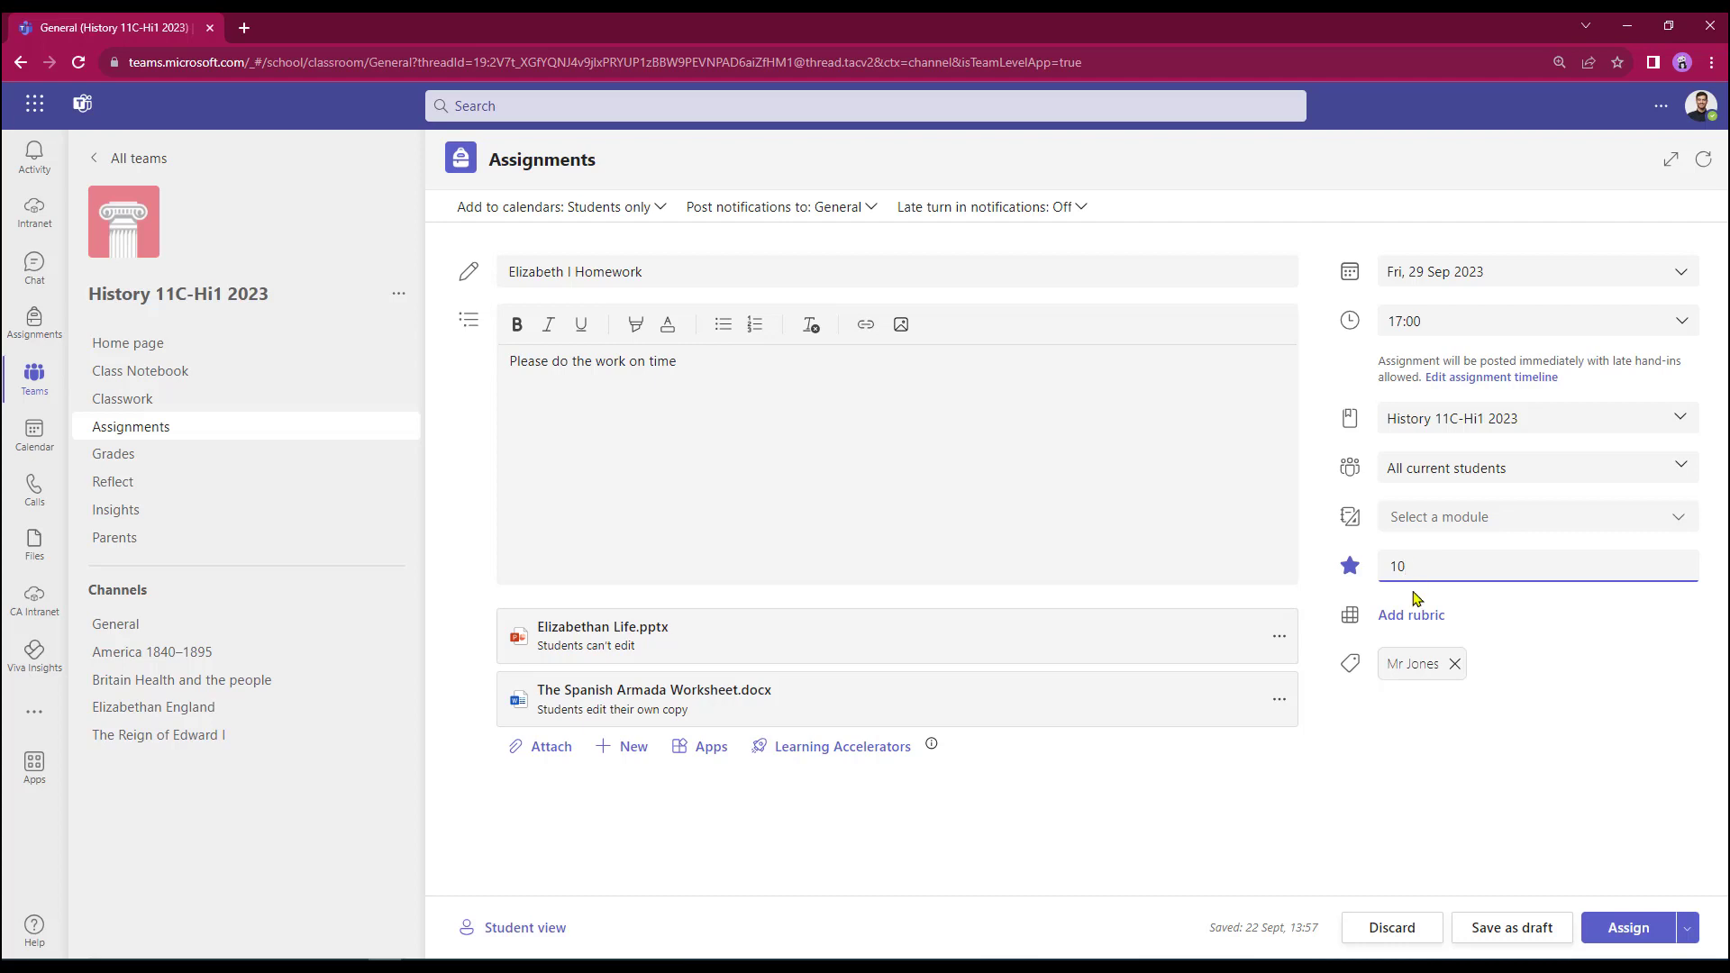
click(1392, 620)
click(1454, 664)
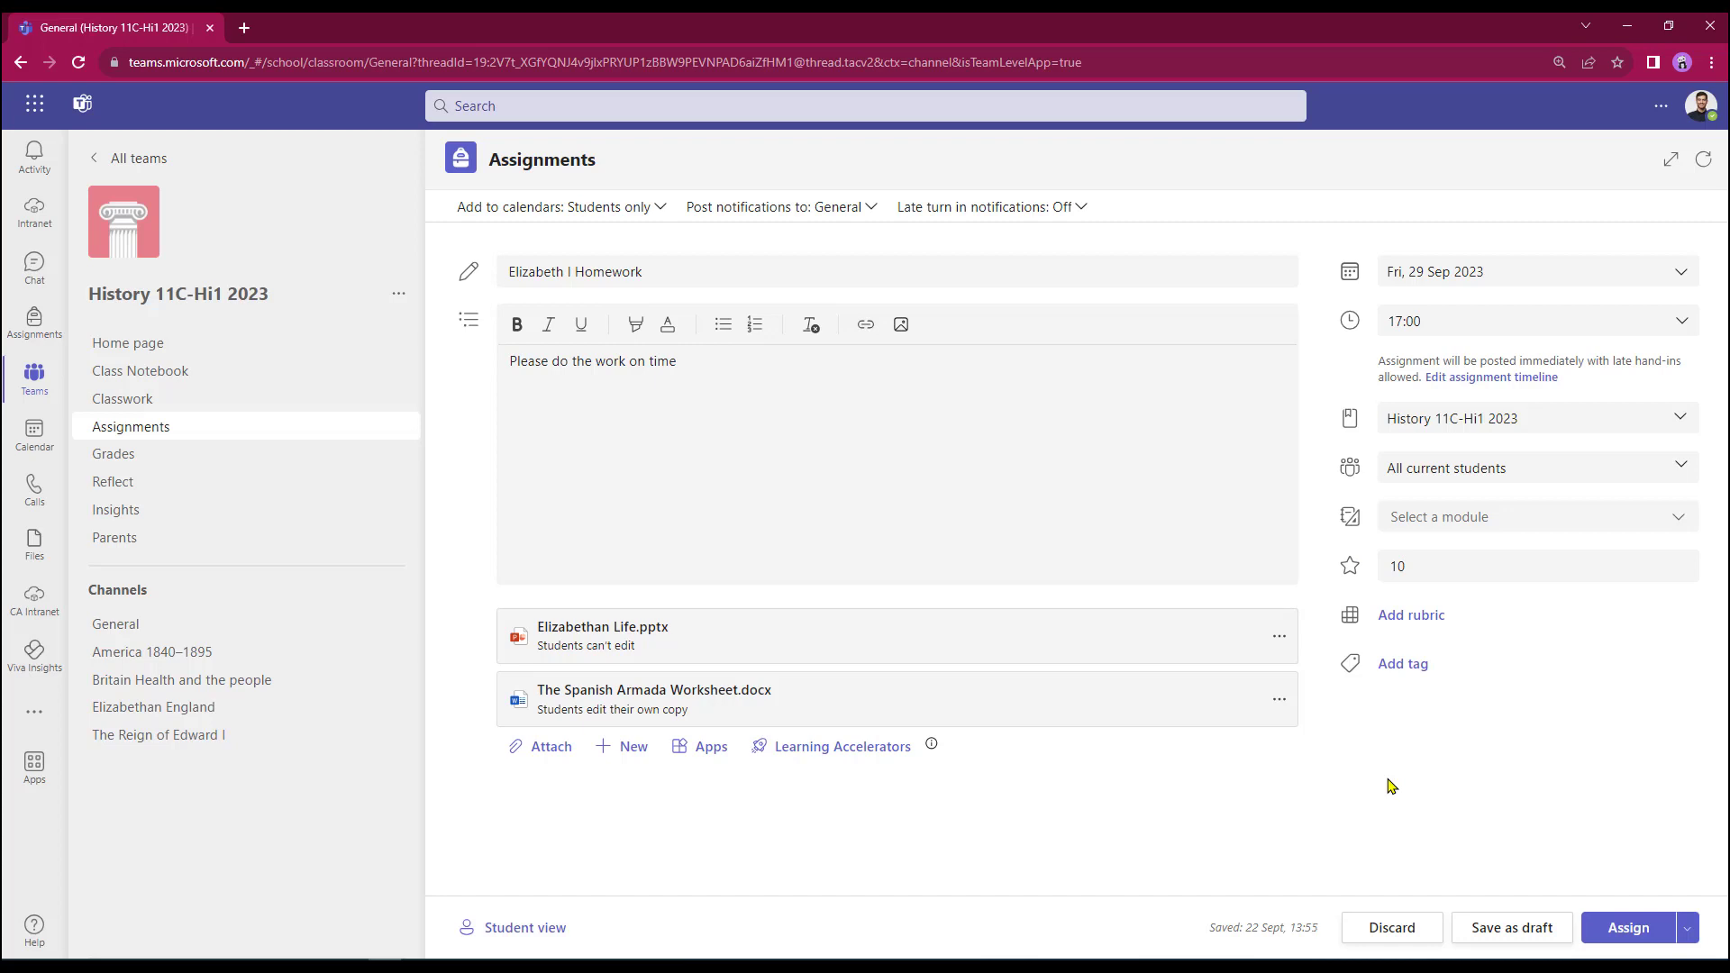
Schedule the assignment to be assigned in the future, on Fri, 29 Sep 2023 at 10:00.
click(1625, 928)
click(1686, 936)
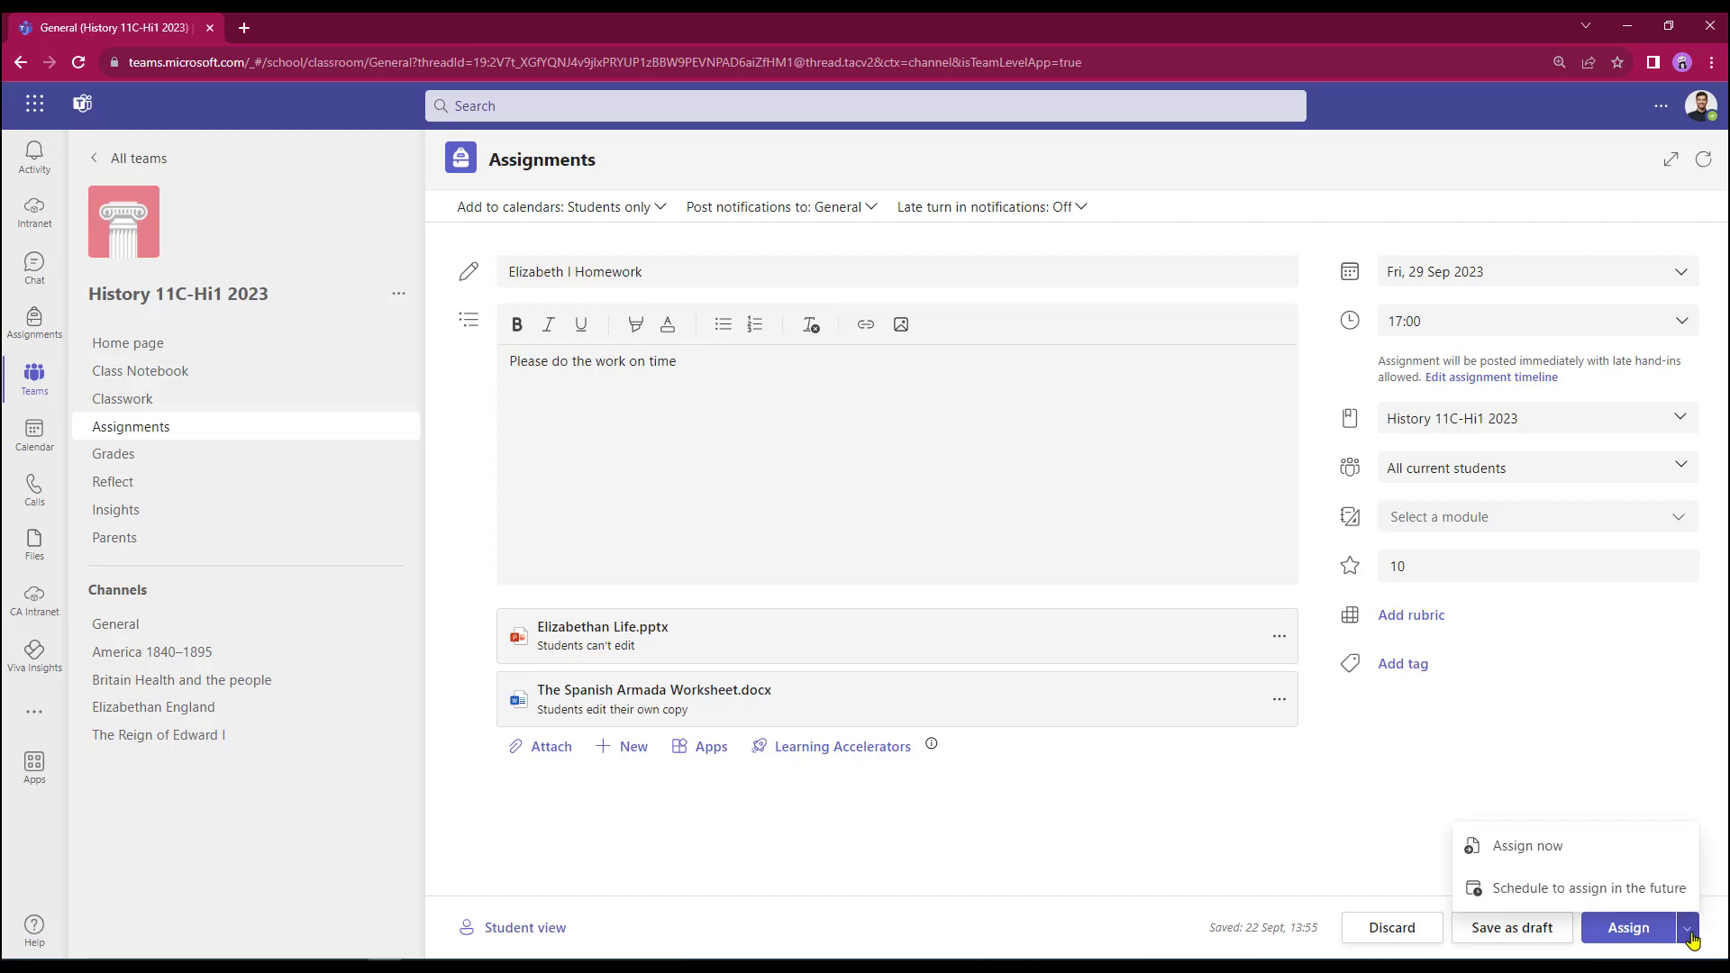
click(1505, 894)
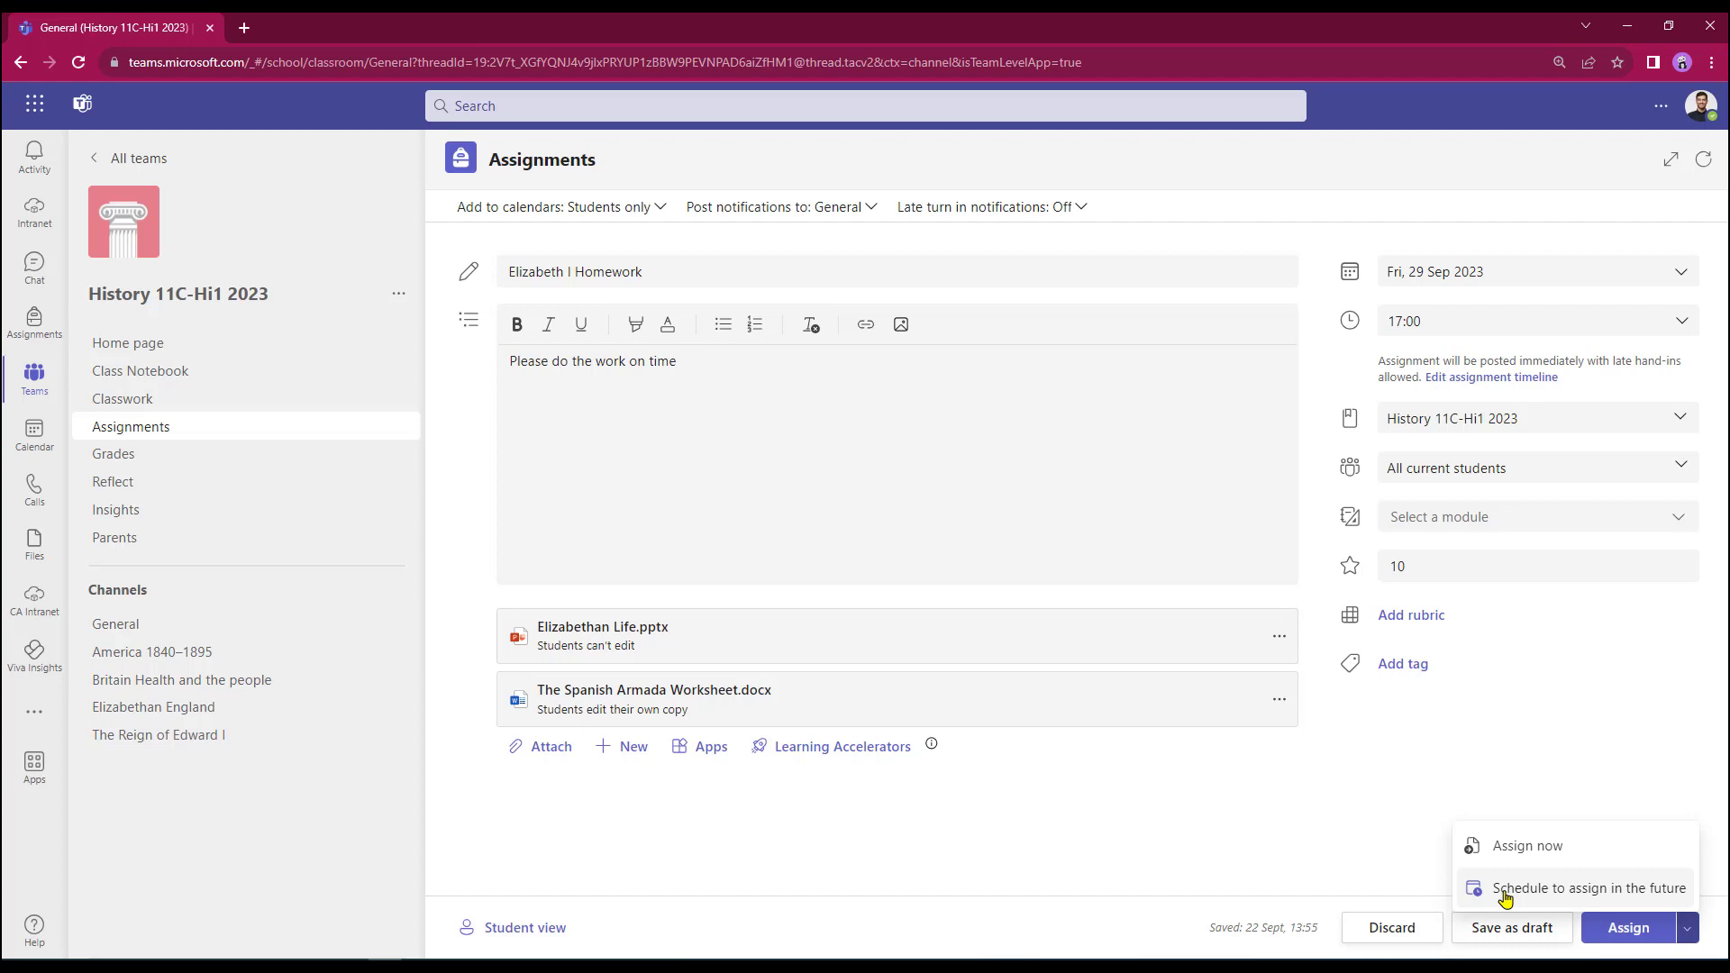
click(1503, 890)
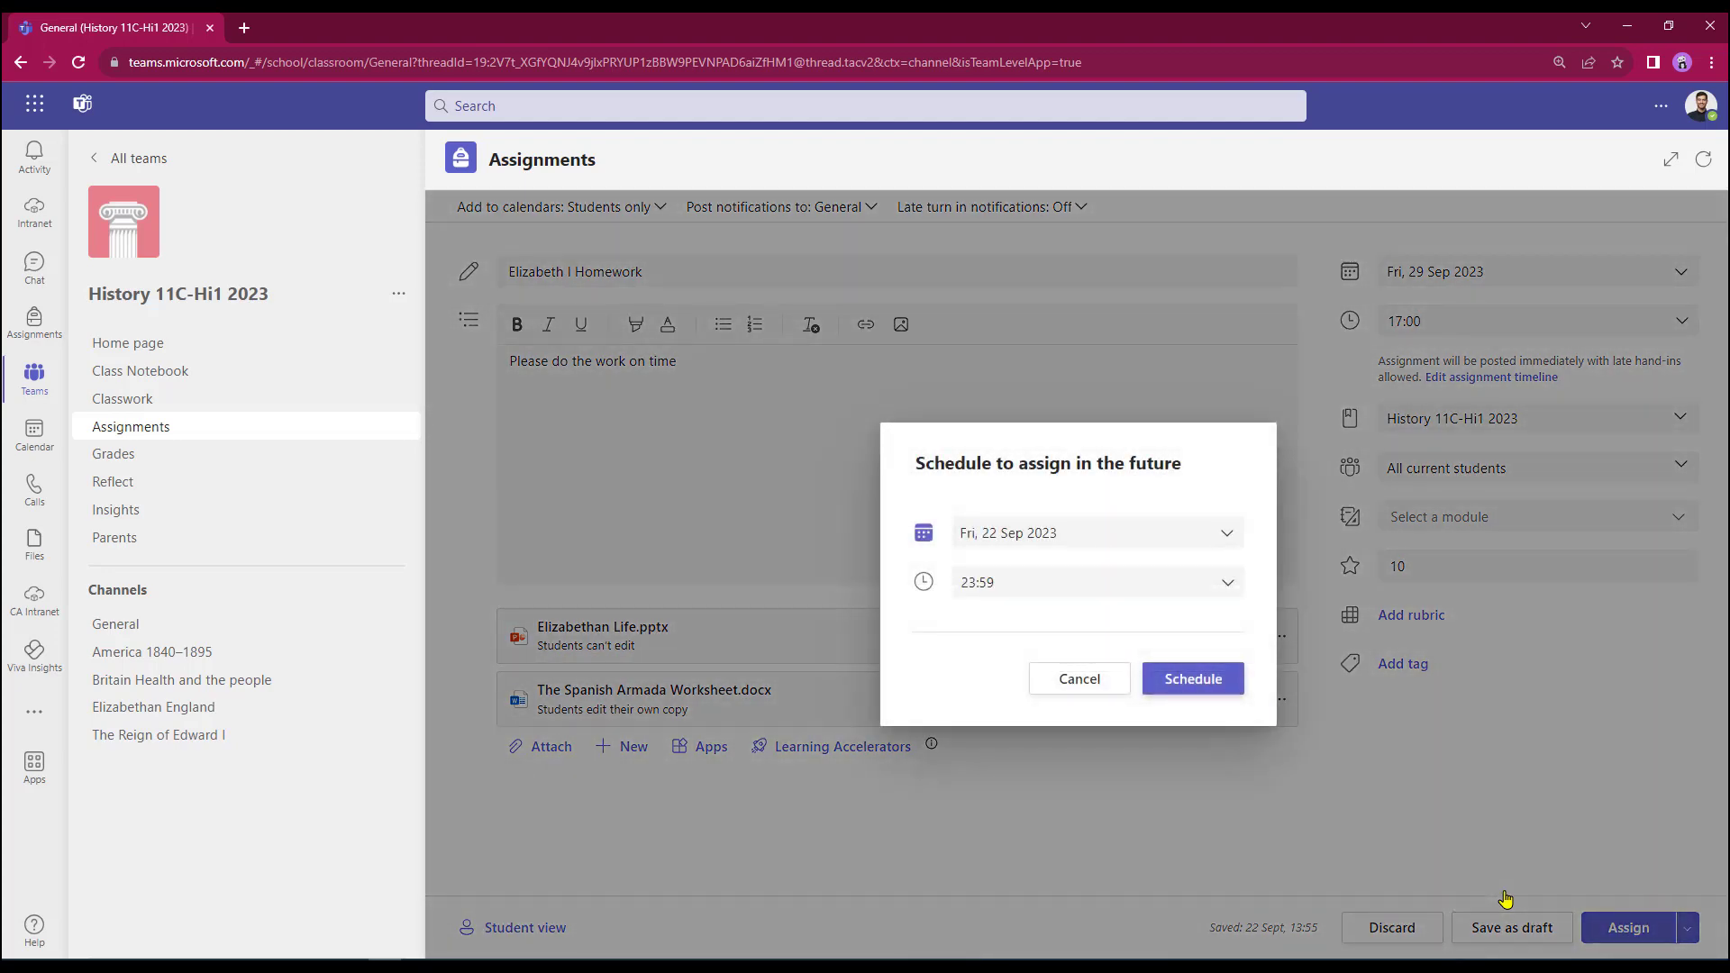
click(1226, 541)
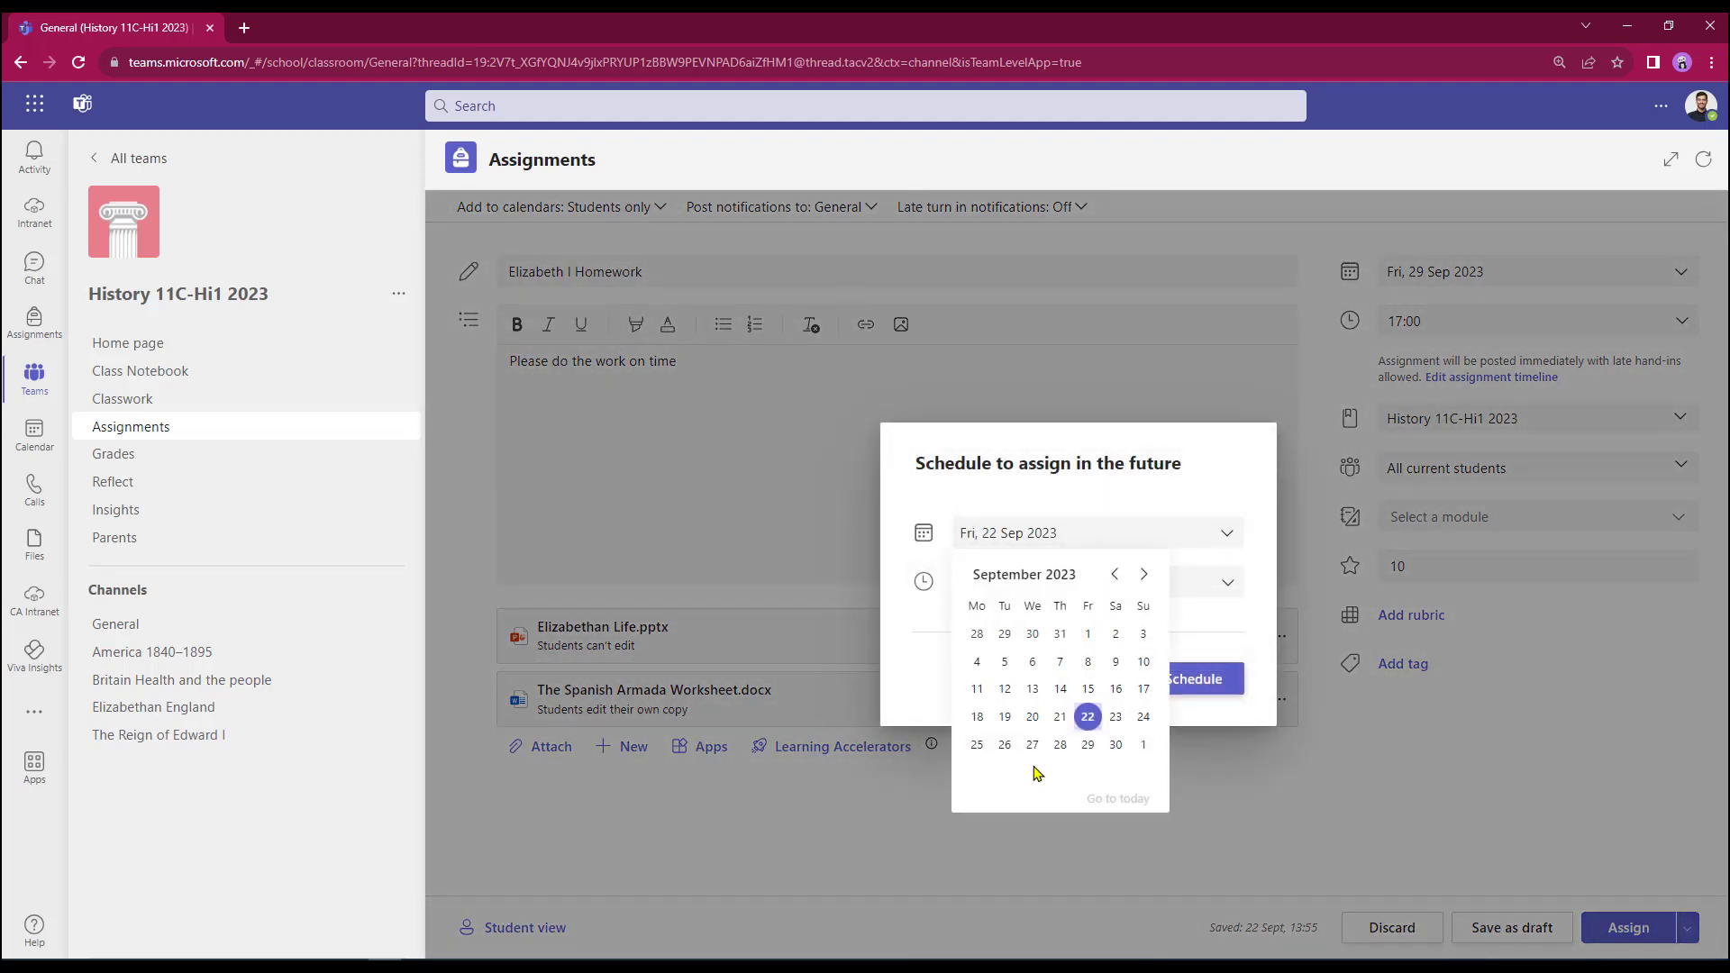
click(1088, 745)
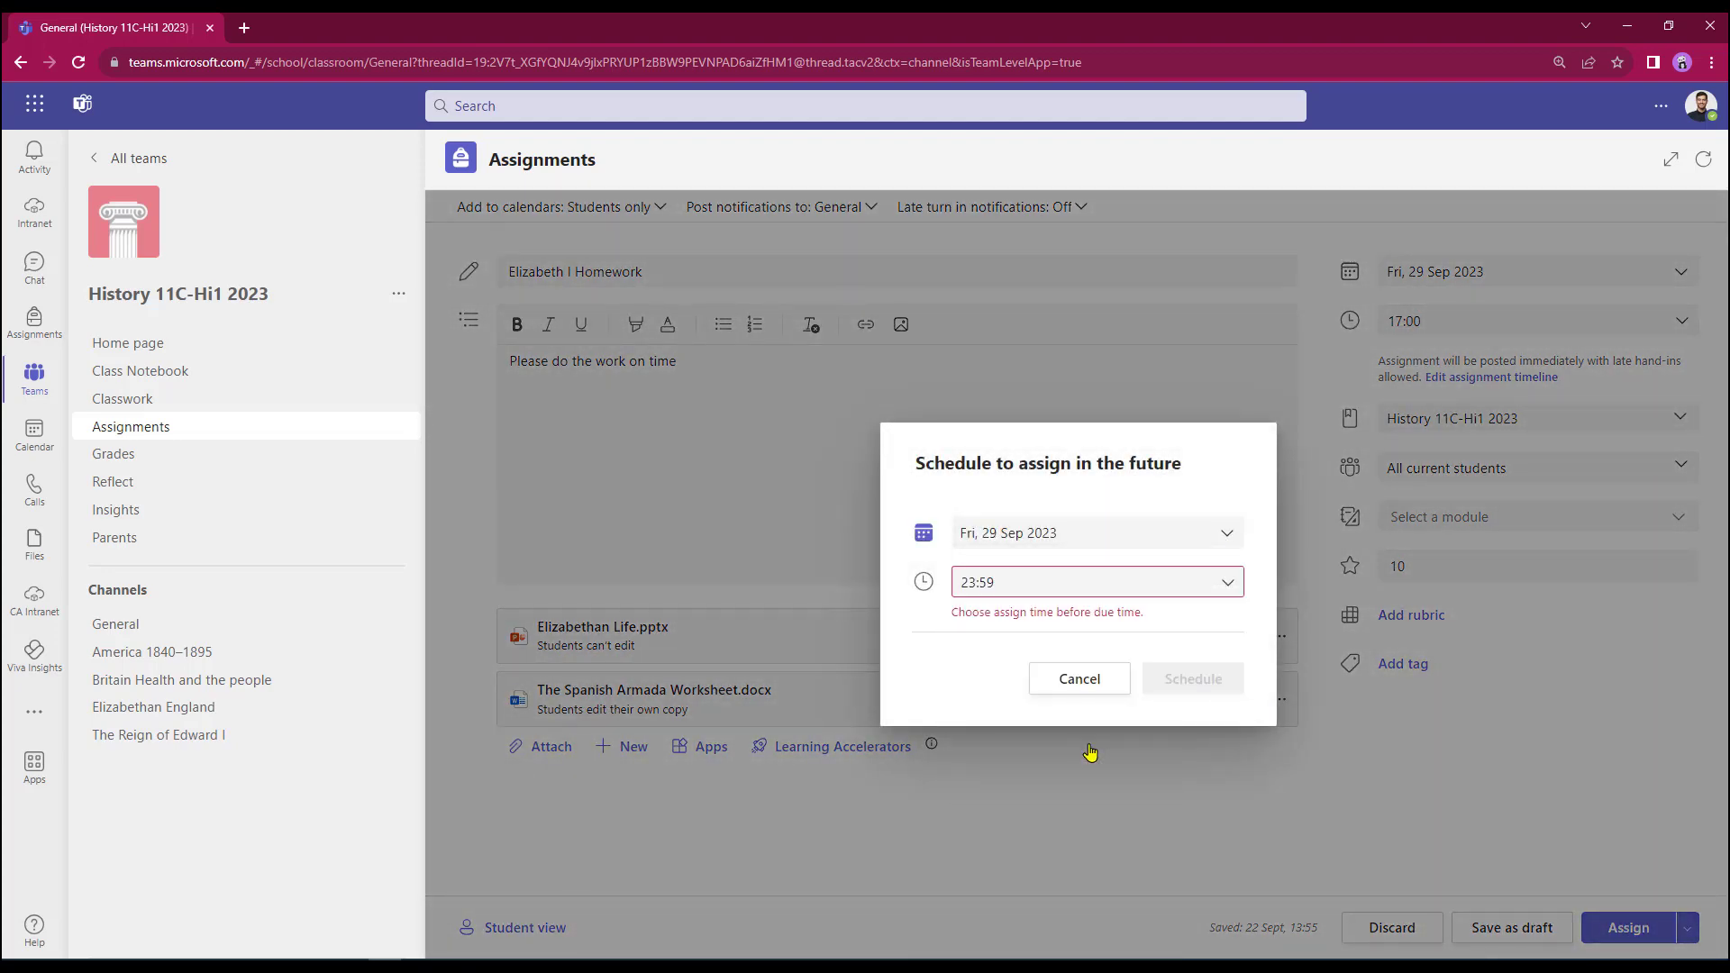
click(1206, 593)
click(985, 617)
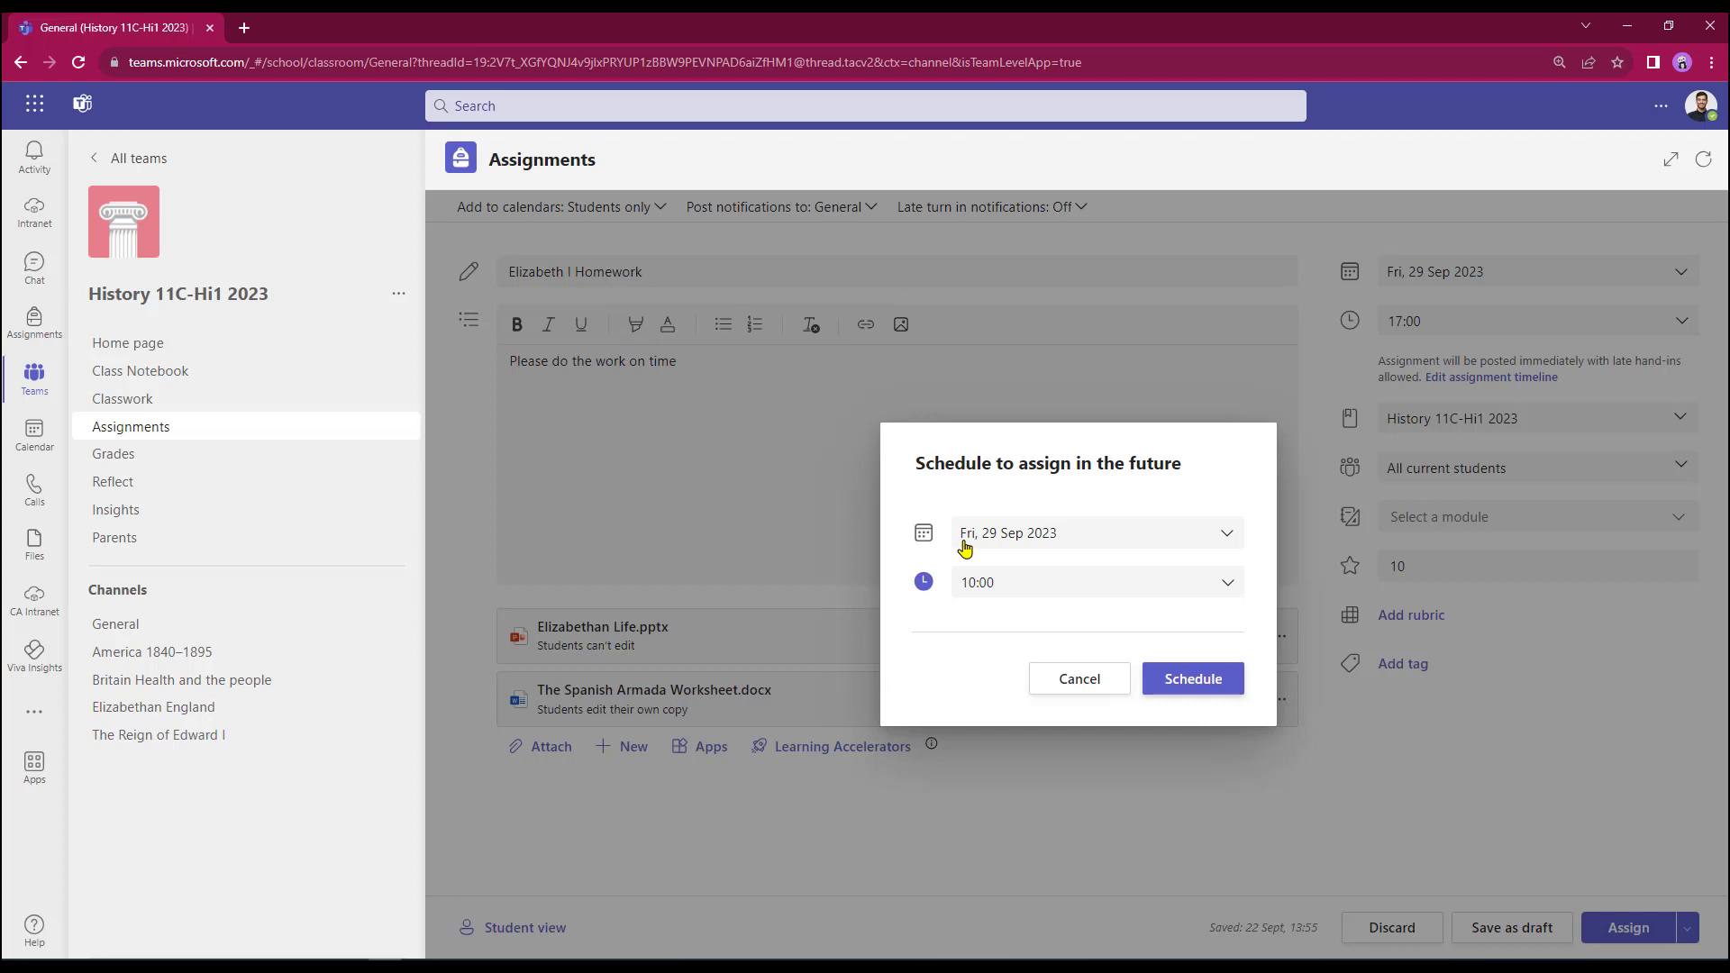
click(1189, 681)
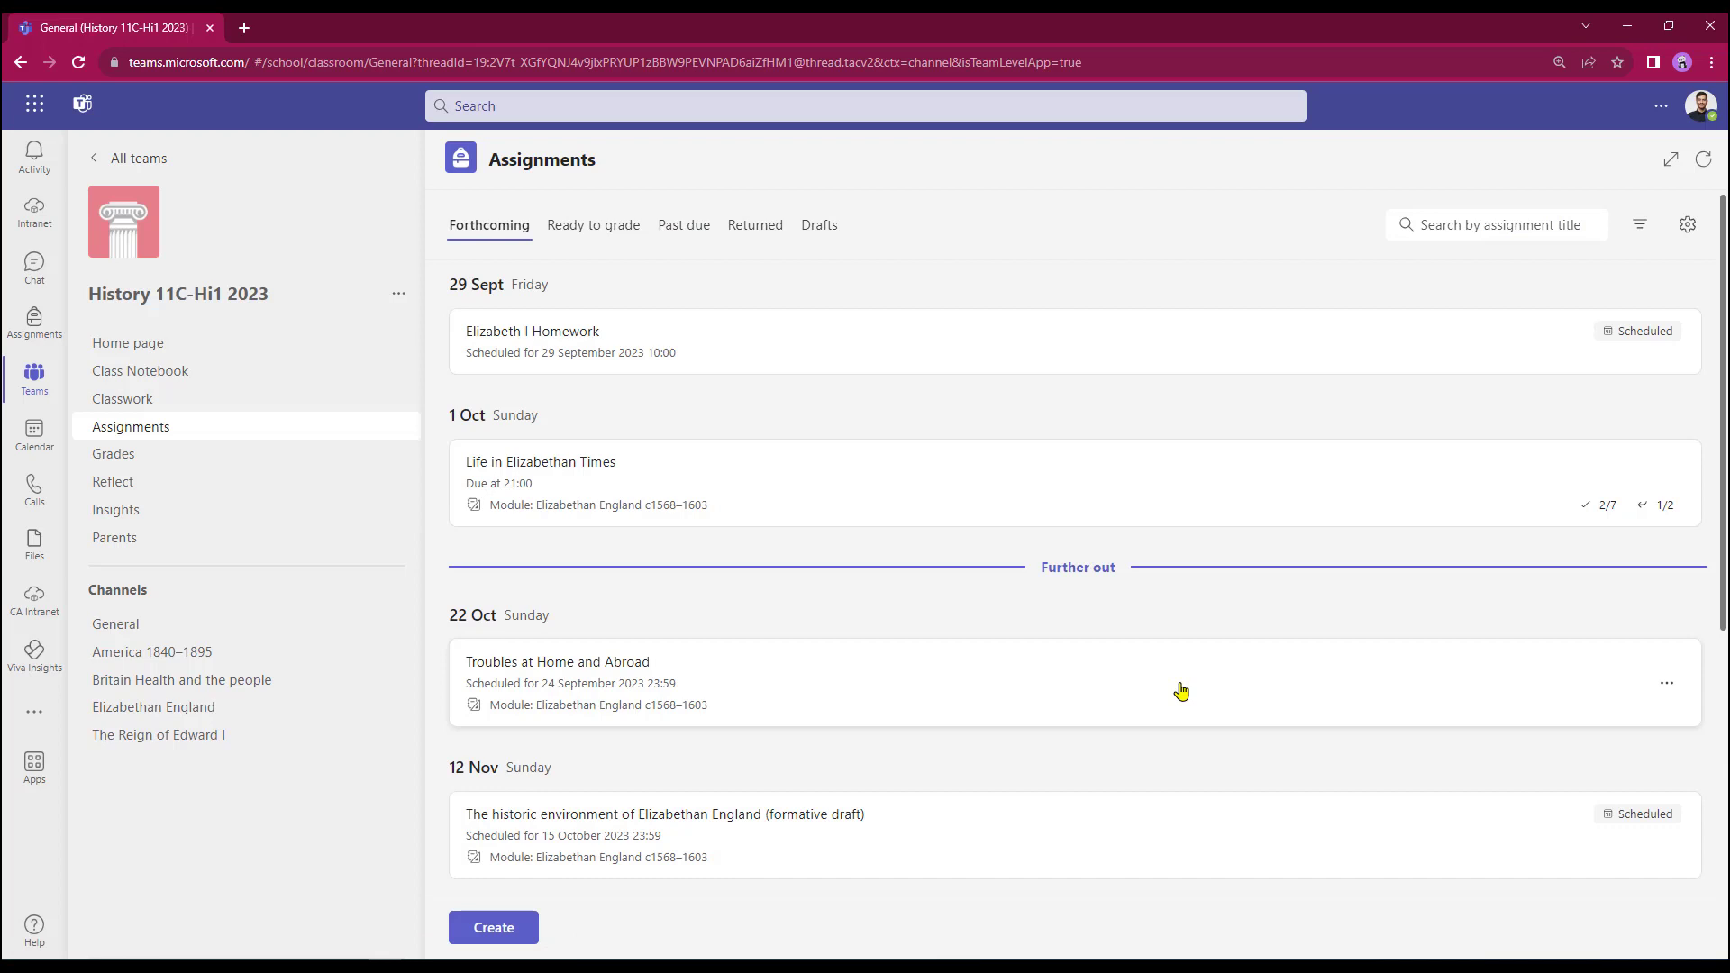
Reopen the scheduled Elizabeth I Homework assignment, change its due date to Fri, 6 Oct 2023, and update it.
click(759, 368)
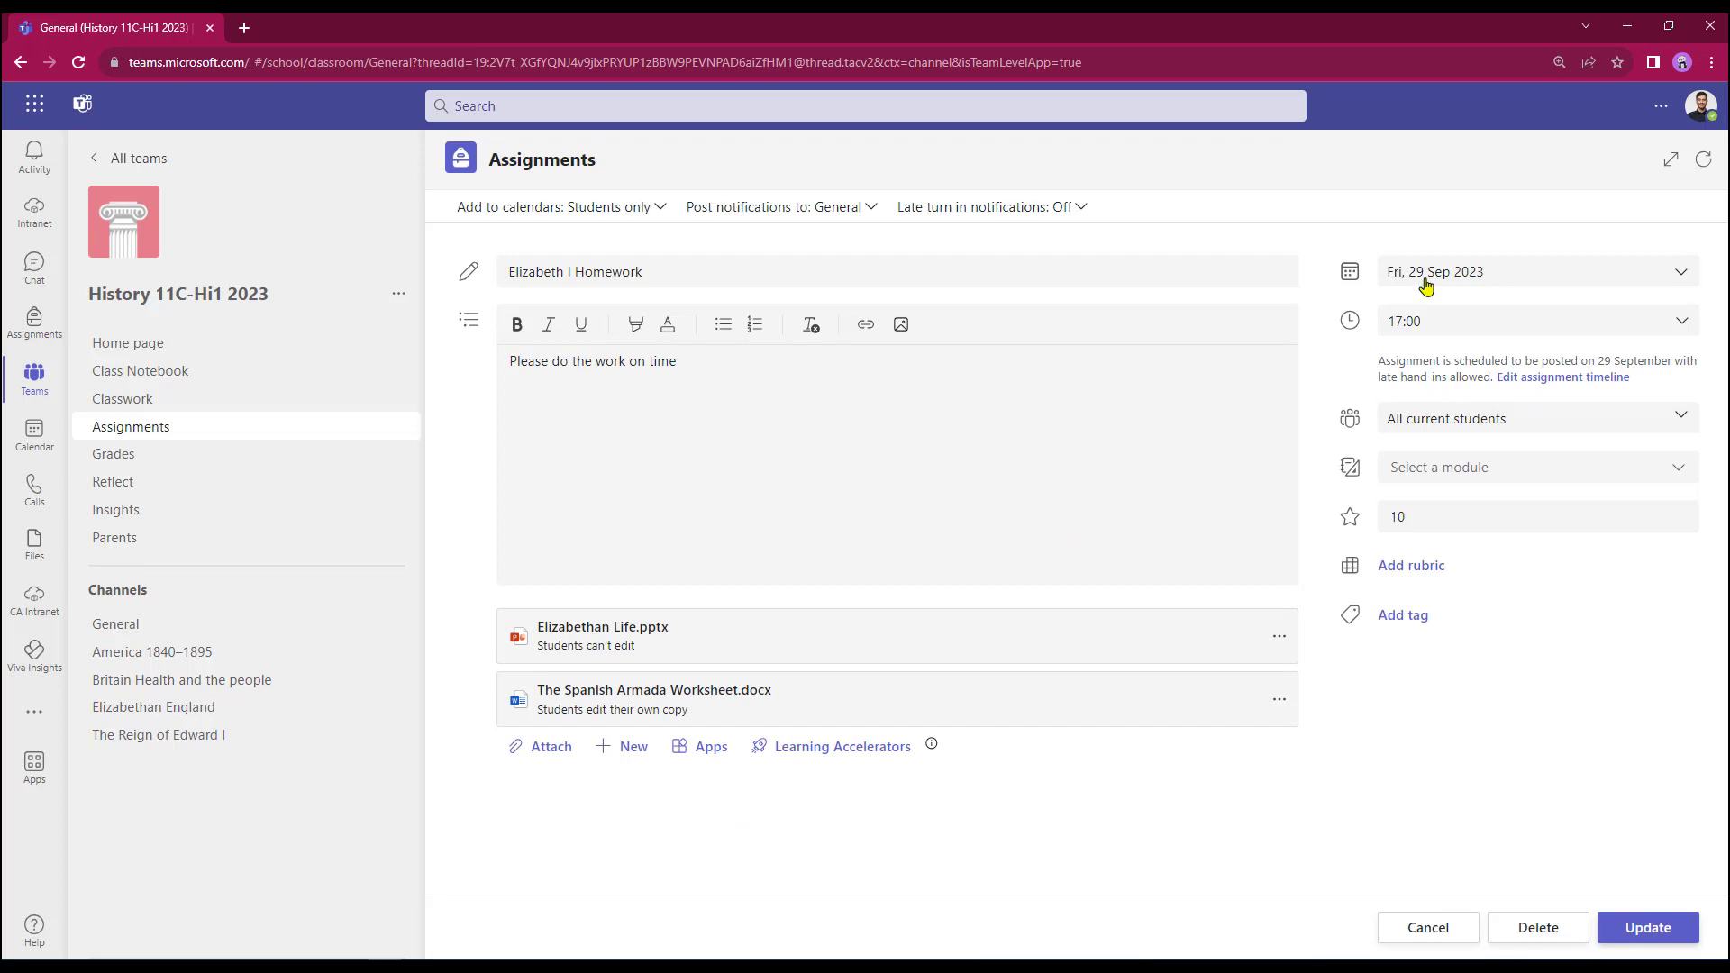
click(1679, 276)
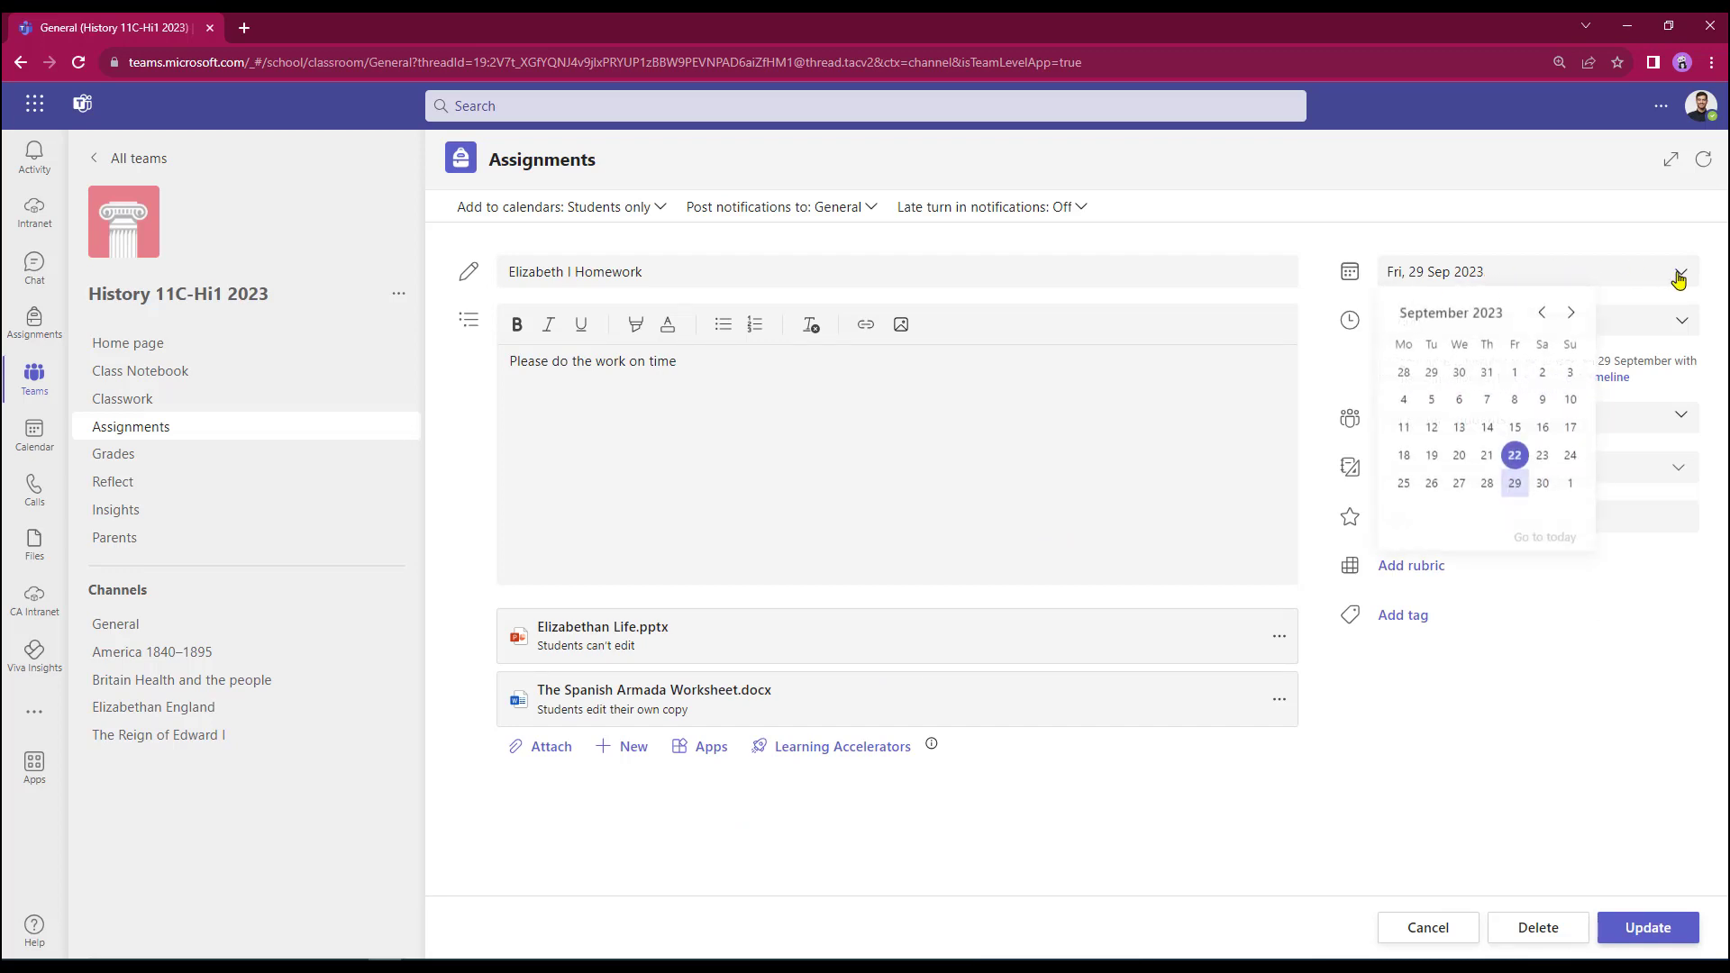
click(1515, 486)
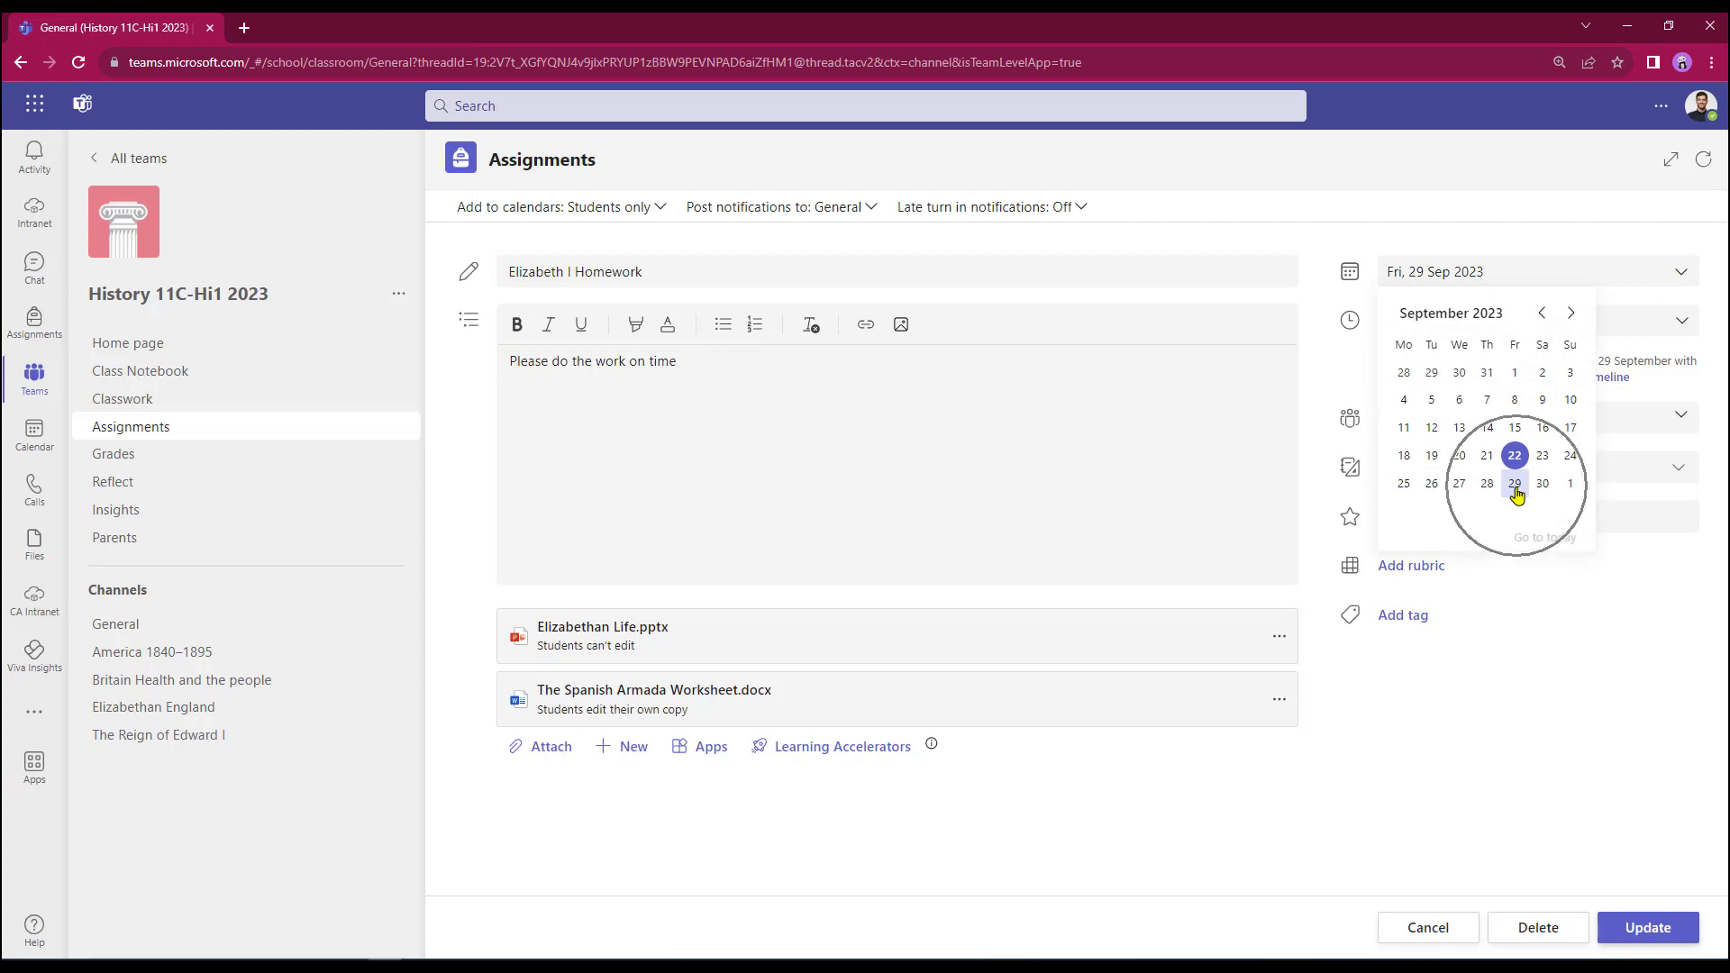
click(1571, 315)
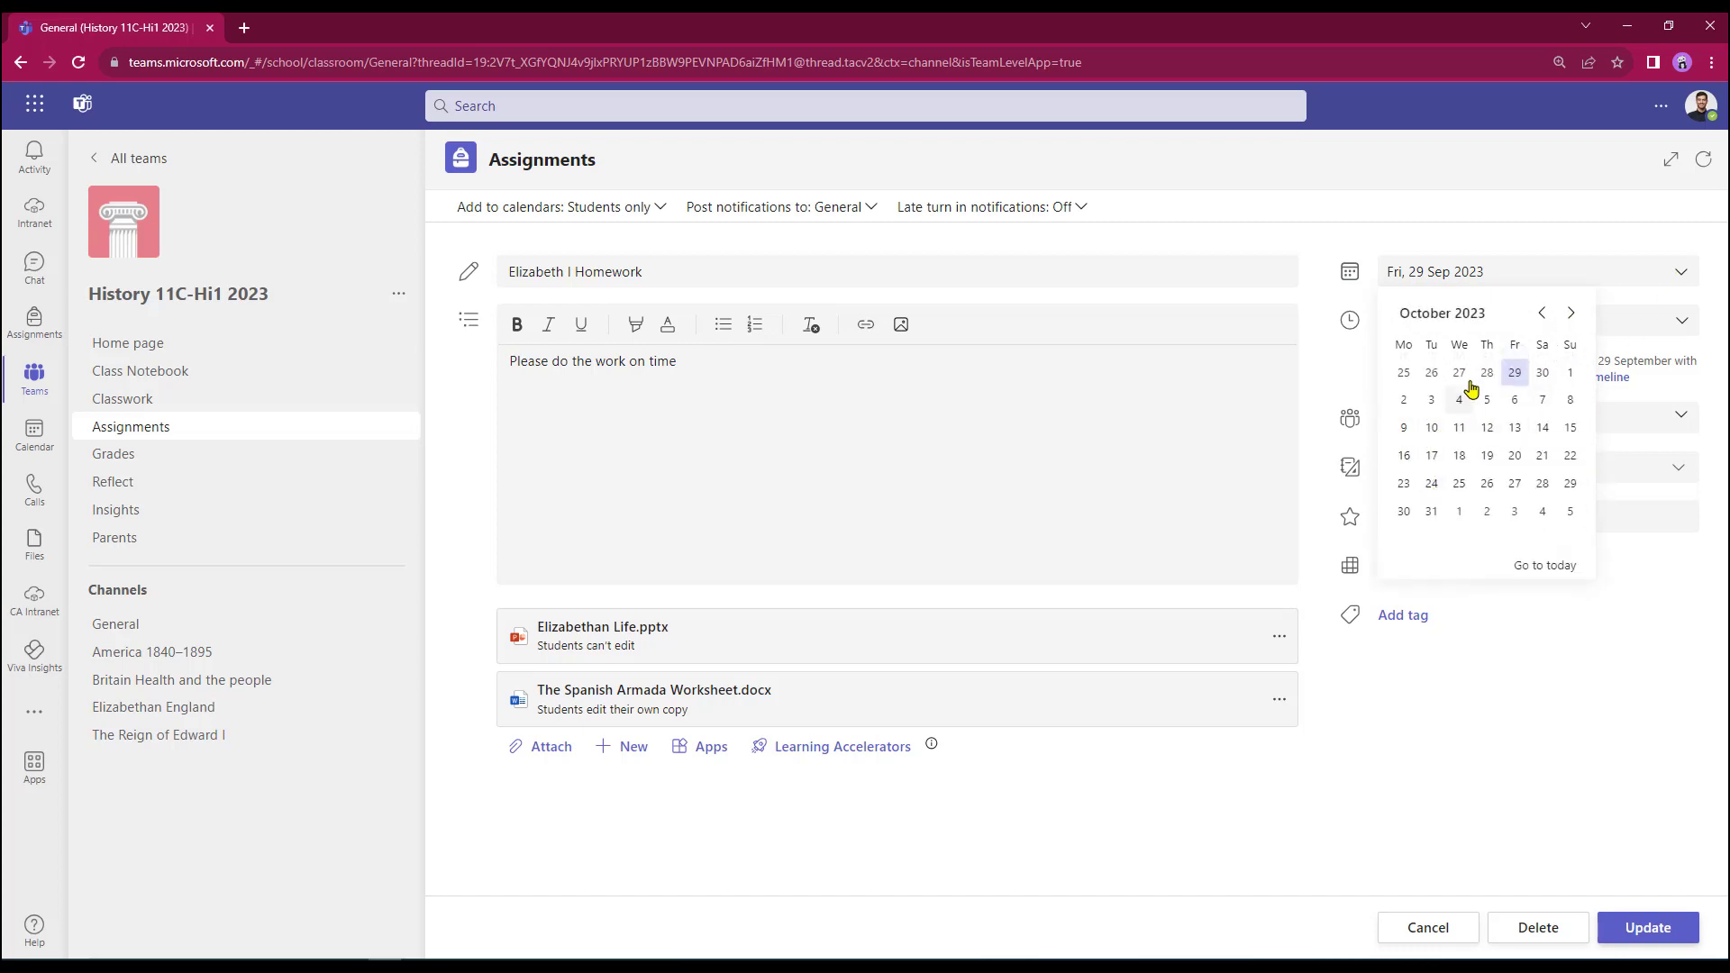
click(1517, 404)
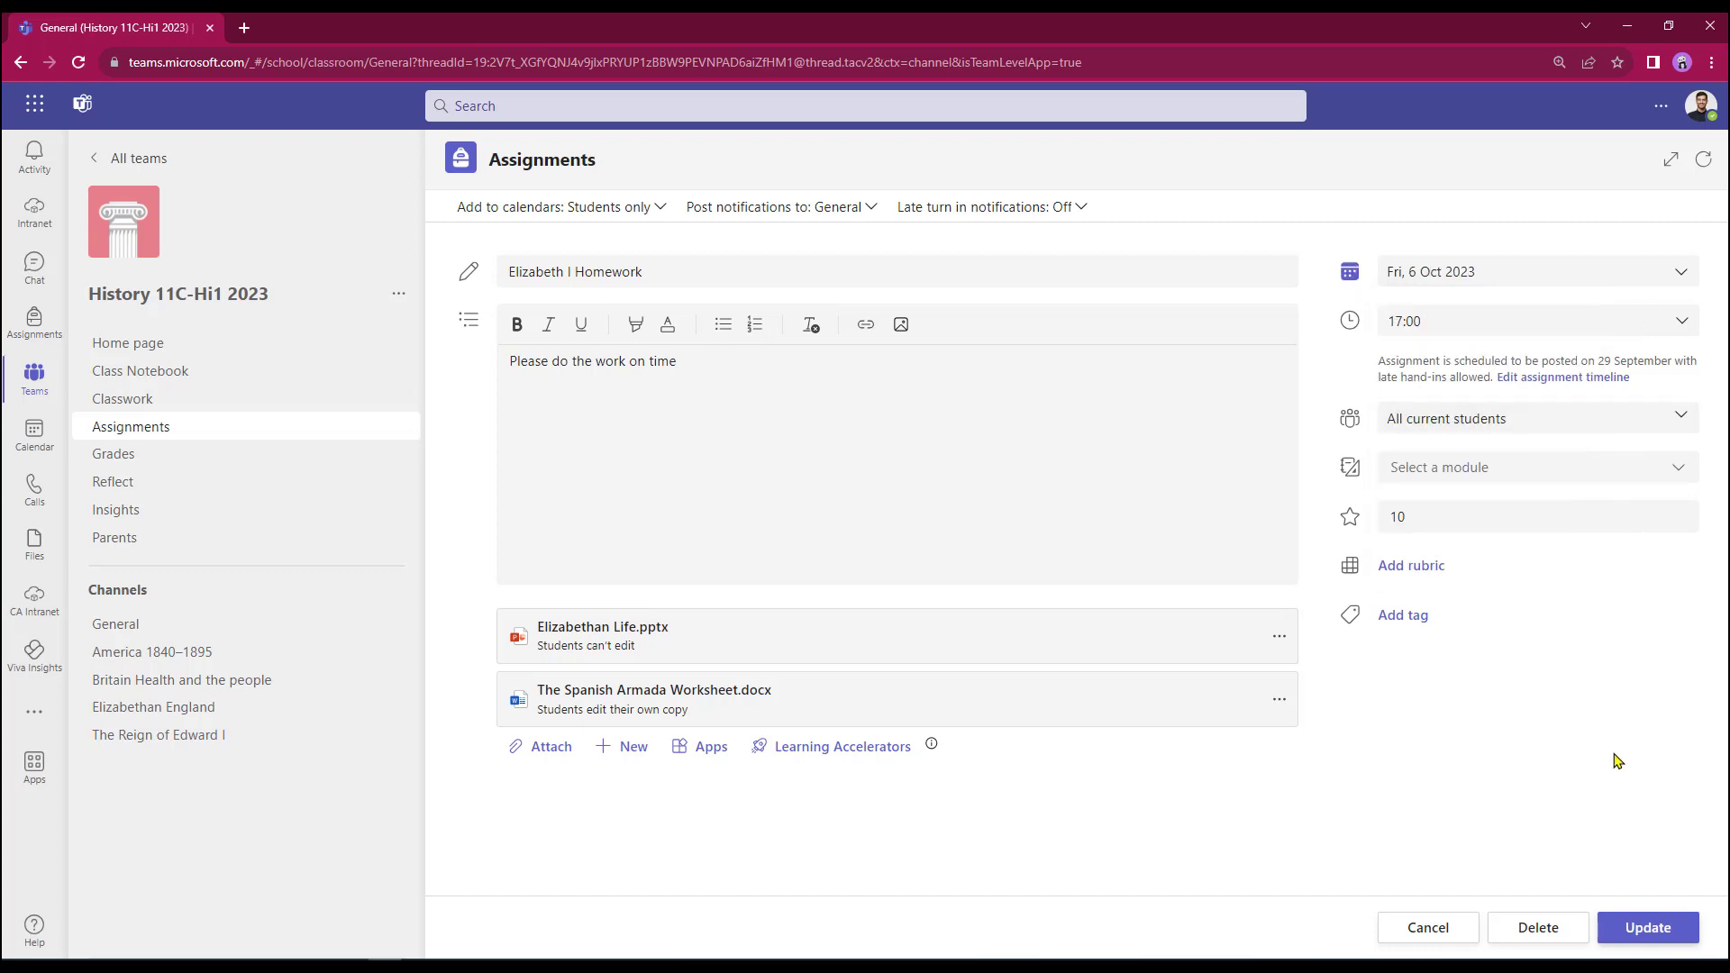
click(1636, 927)
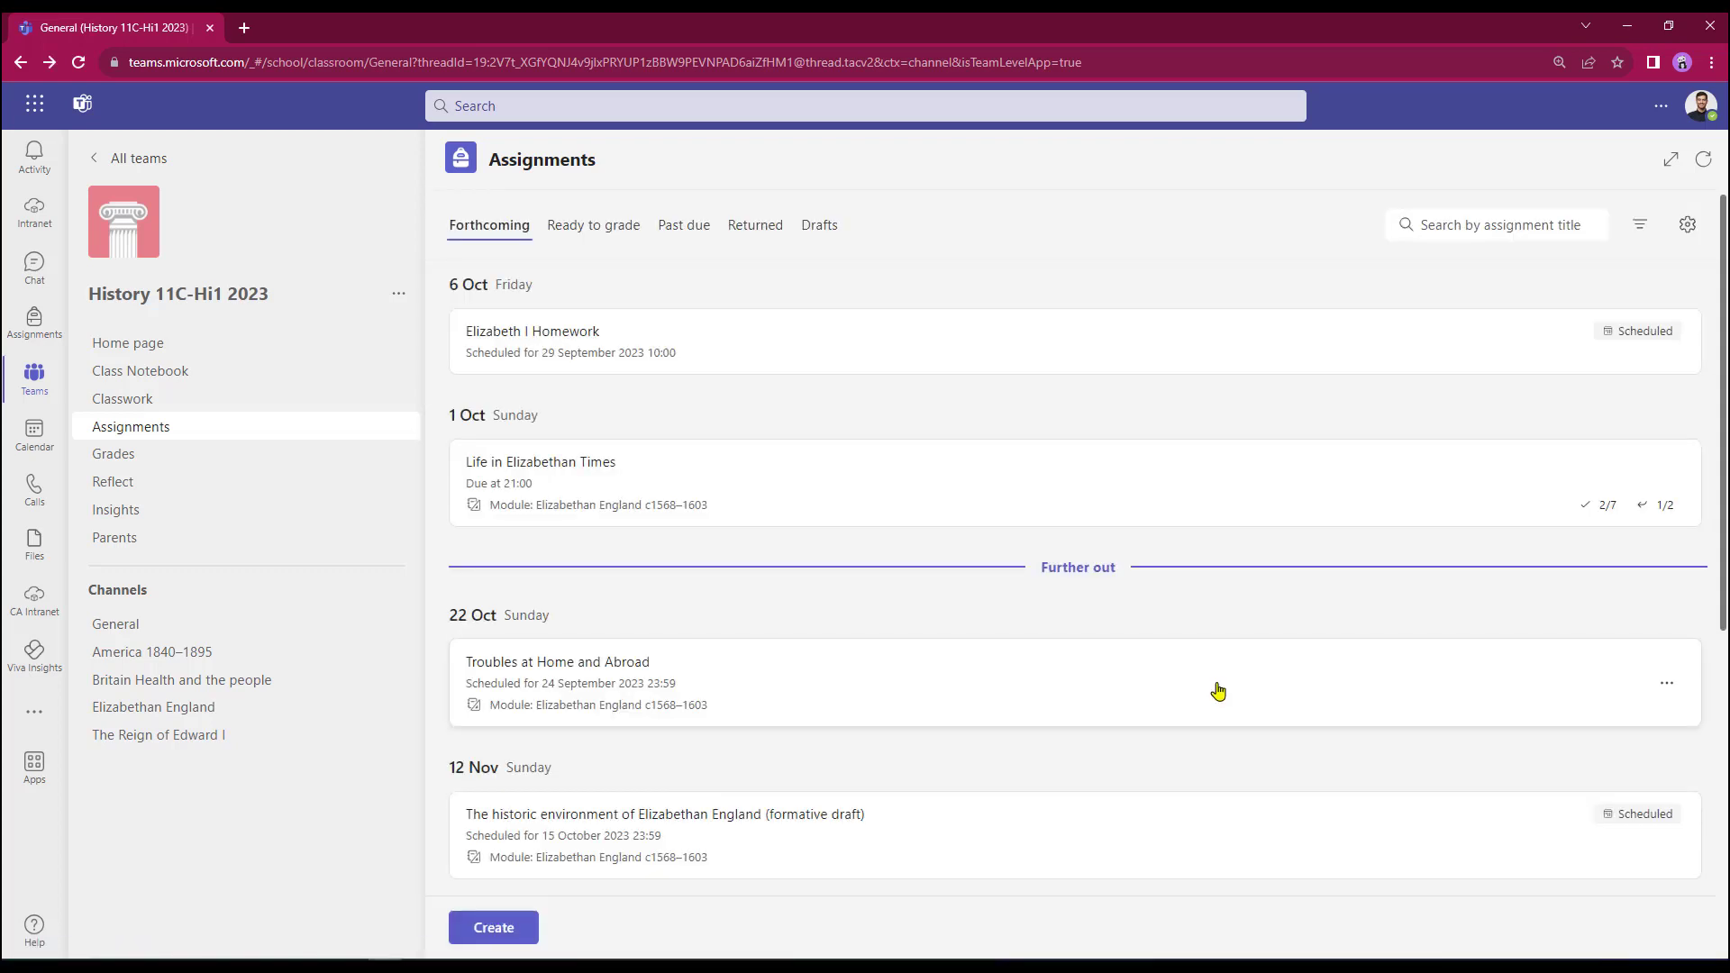